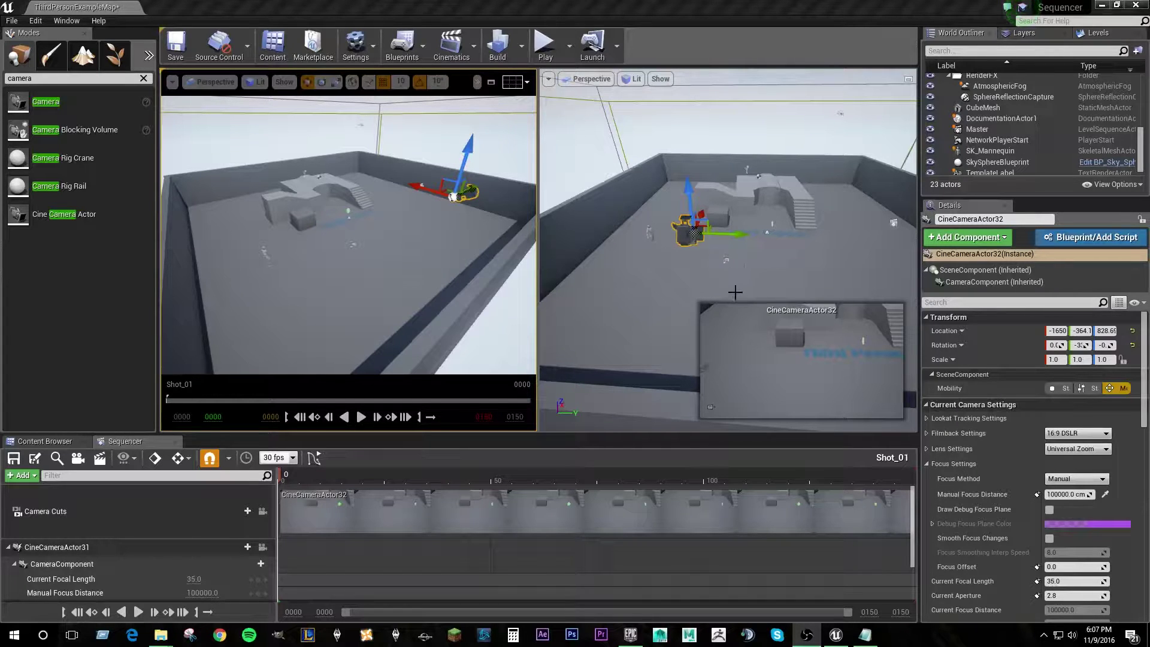
Lock the cinematic viewport of Shot_01 to CineCameraActor32 so that the camera is piloted
left_click(60, 445)
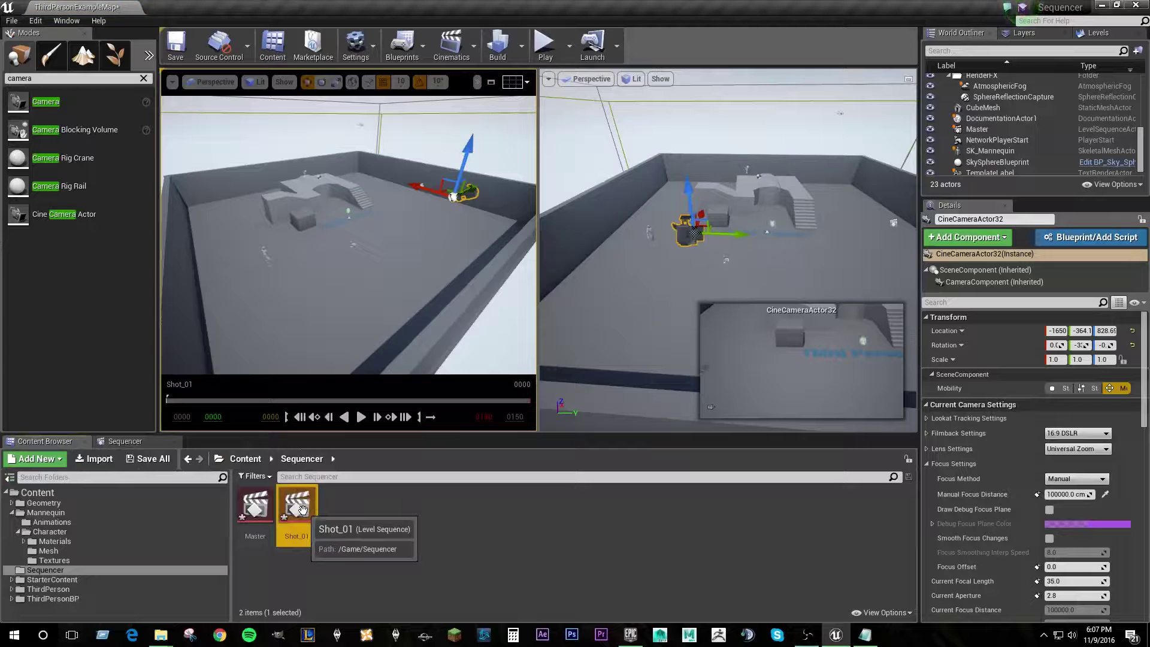
left_click(126, 442)
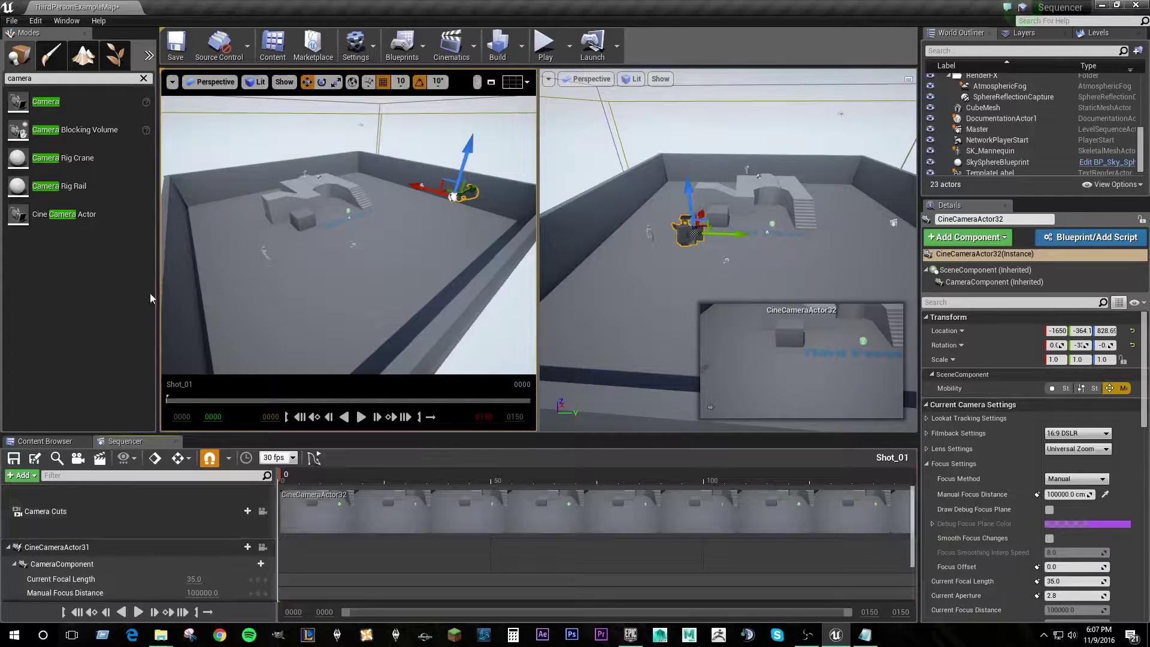
scroll(120, 550, "down", 2)
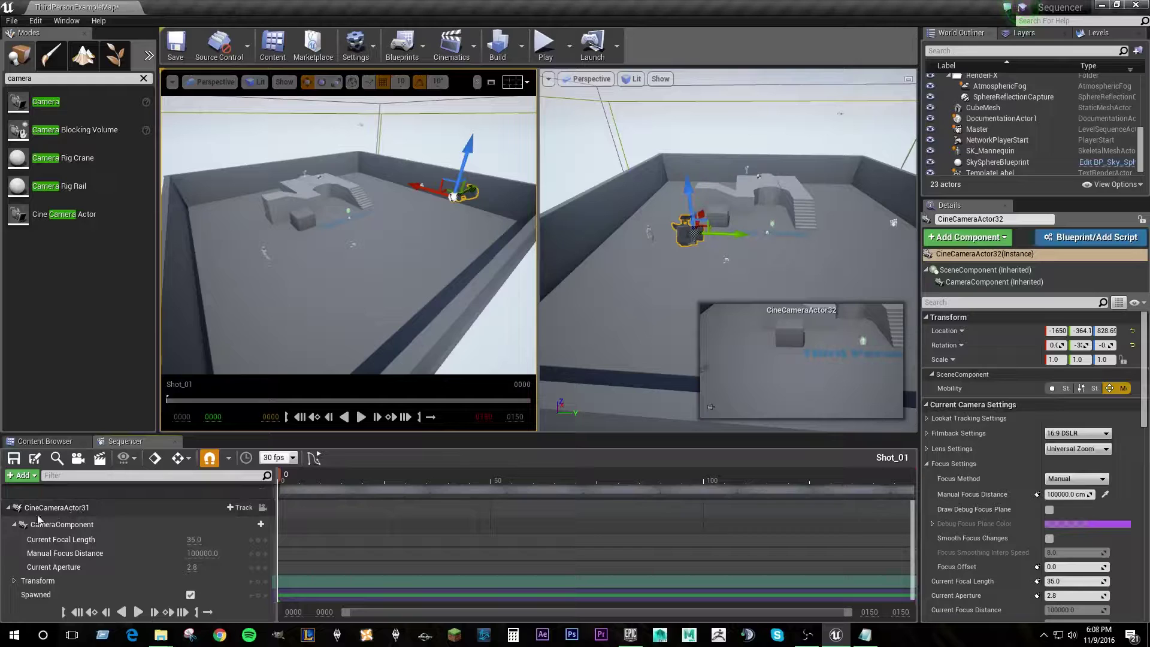
left_click(264, 514)
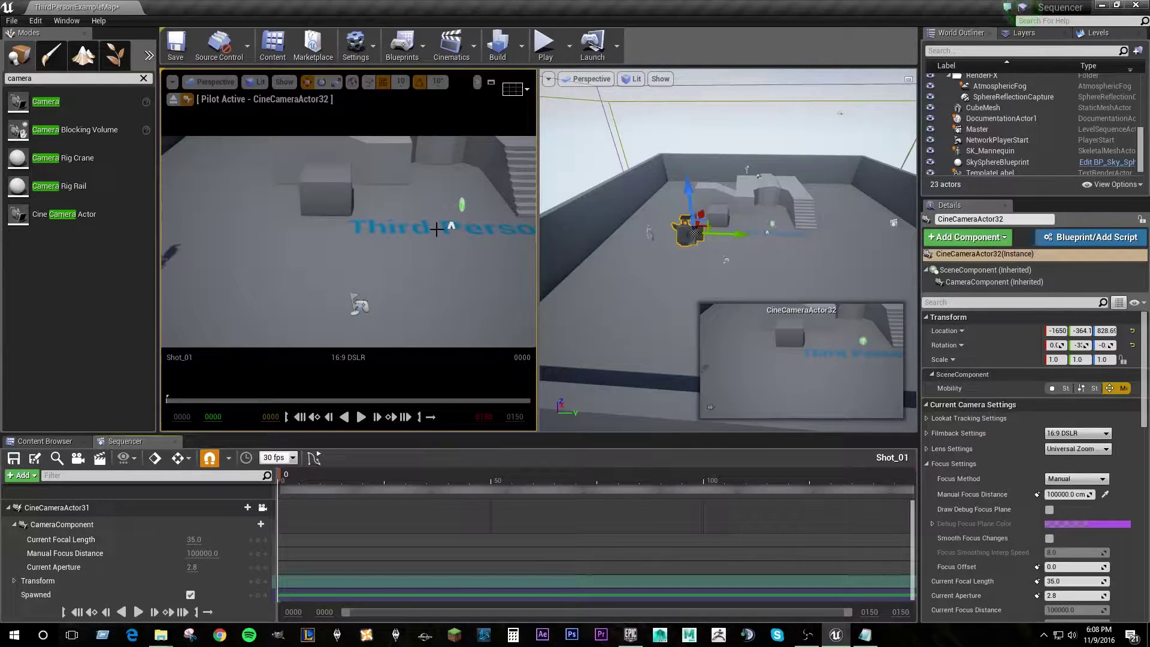
Fly the piloted CineCameraActor32 forward past the cube, lower it, and turn it to face the mannequin
right_click_drag(437, 230, 389, 213)
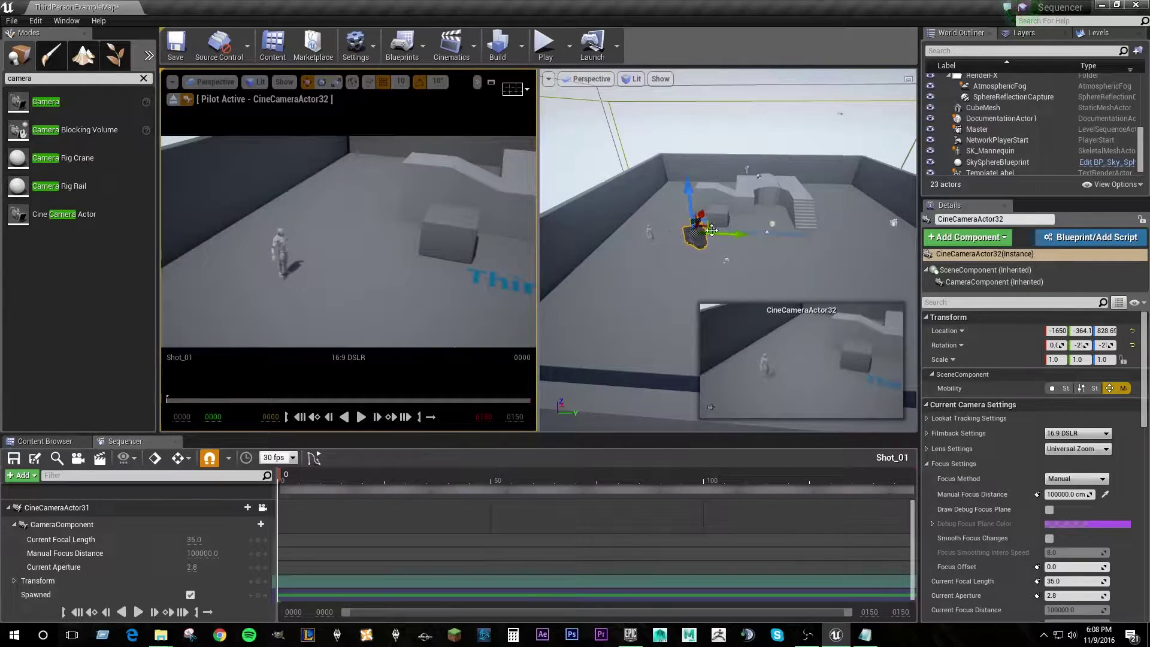
key("w")
right_click_drag(466, 265, 532, 264)
key("w")
right_click_drag(433, 260, 446, 270)
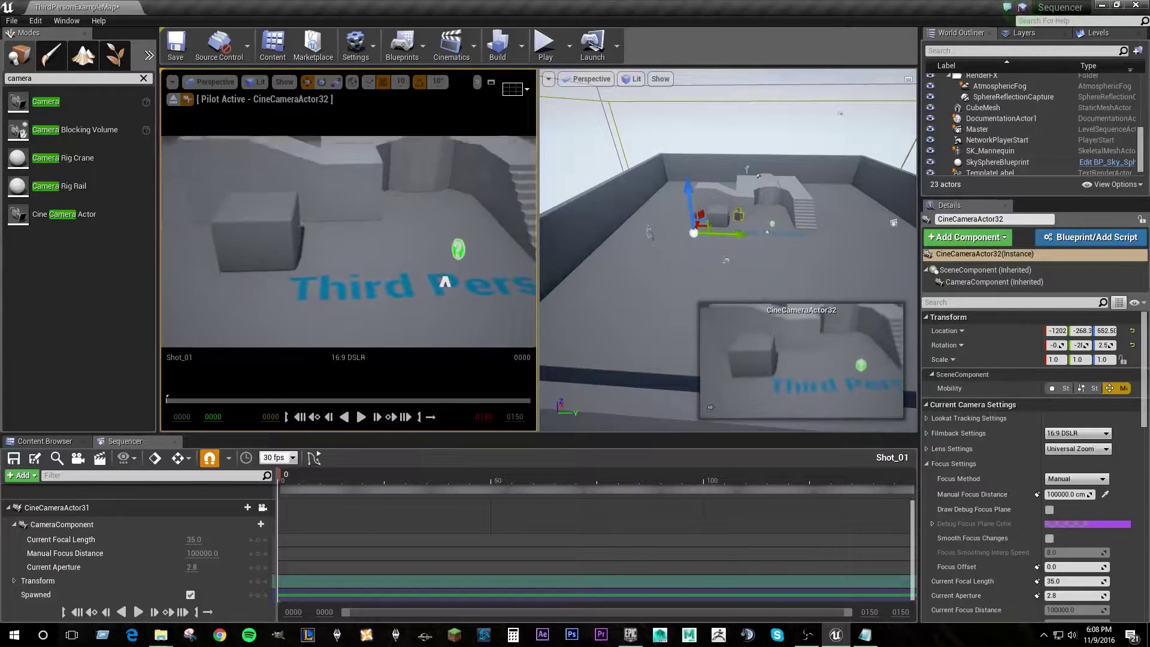
key("e")
key("q")
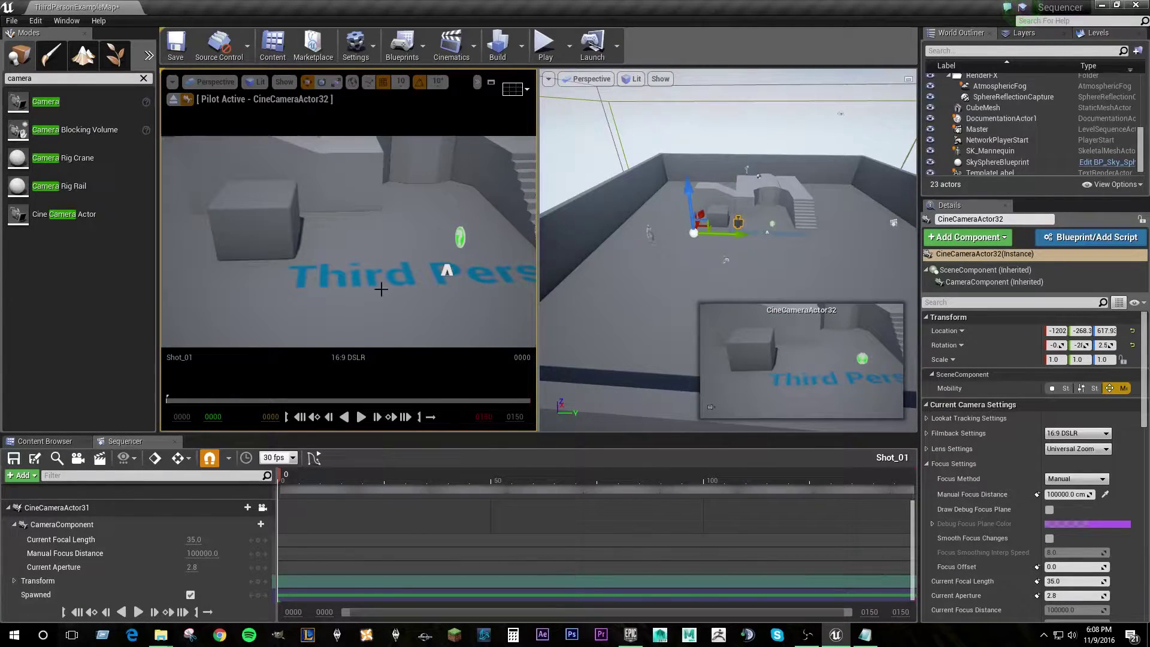
right_click_drag(352, 277, 352, 277)
key("w")
key("d")
key("e")
Shift CineCameraActor32 about 180 units along Y in the perspective viewport and lower it slightly
left_click(745, 208)
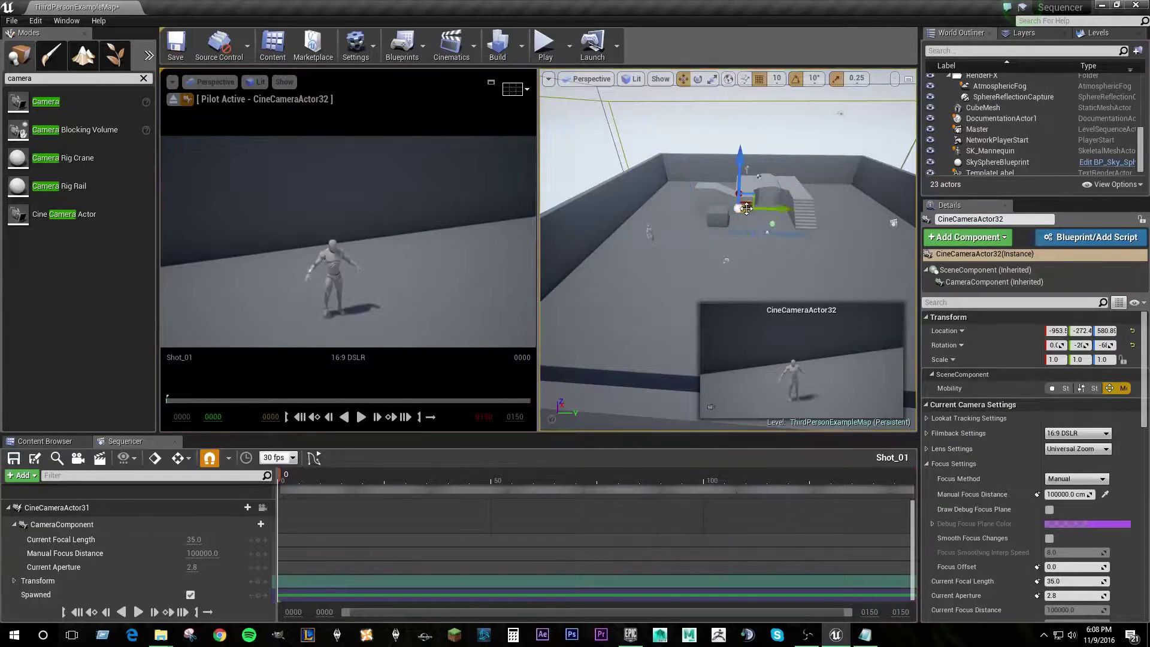
left_click_drag(786, 210, 815, 226)
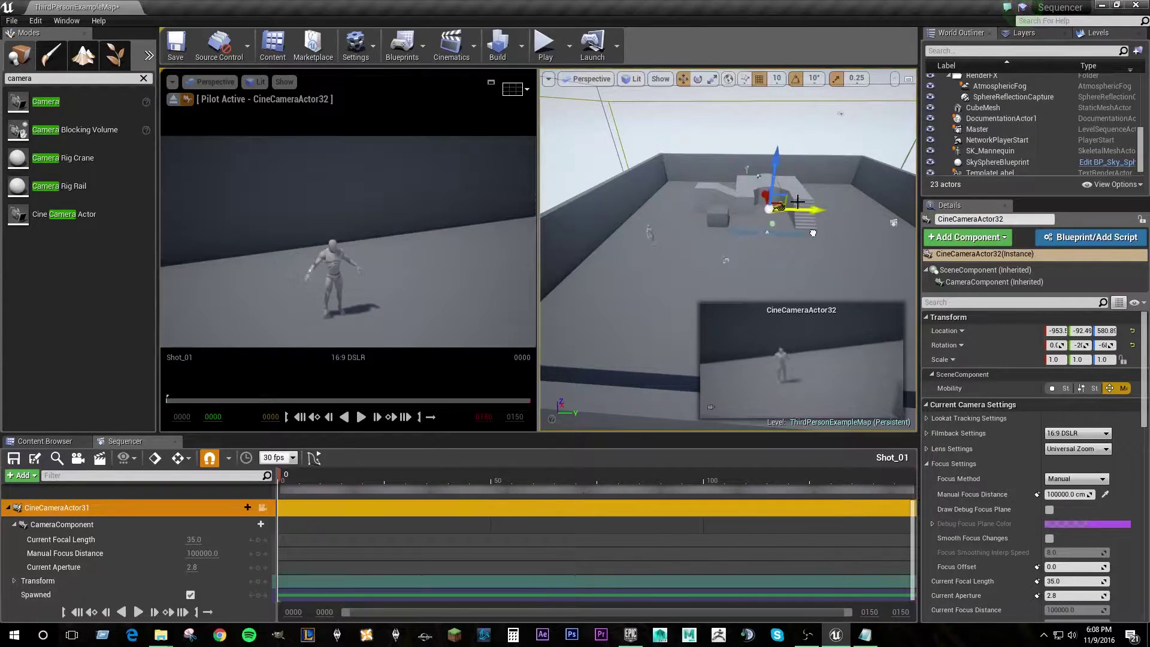
left_click_drag(773, 157, 769, 168)
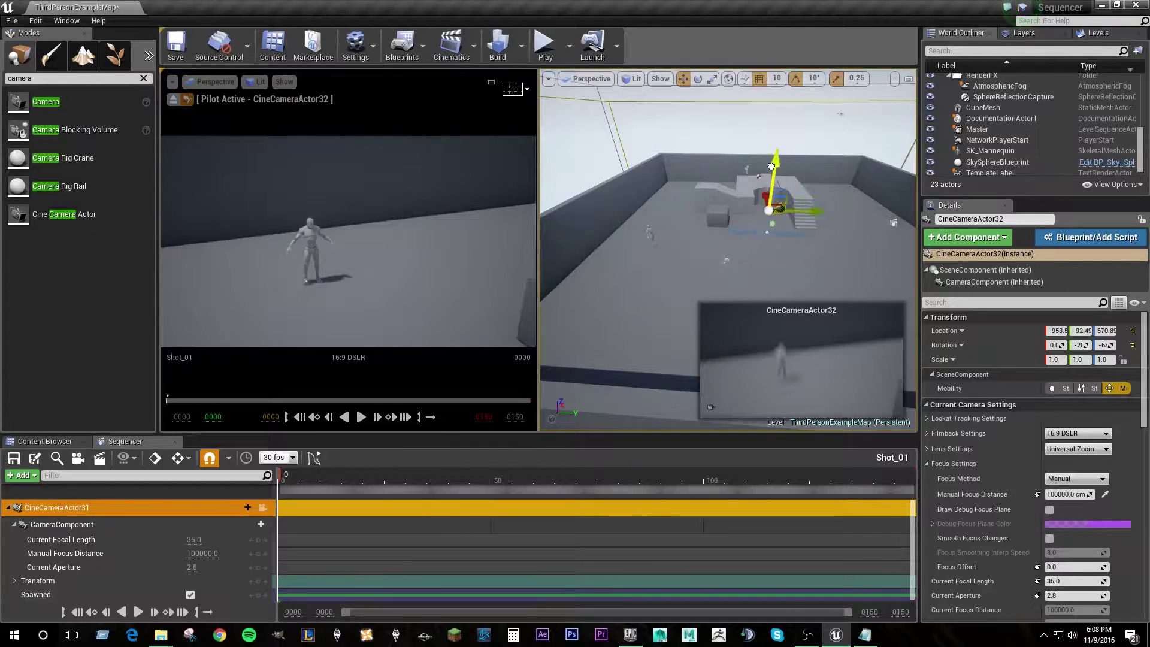
Fly the piloted camera closer to the mannequin and frame its full body in the shot
right_click(388, 274)
right_click_drag(348, 239, 351, 200)
key("w")
key("w")
key("s")
key("w")
key("w")
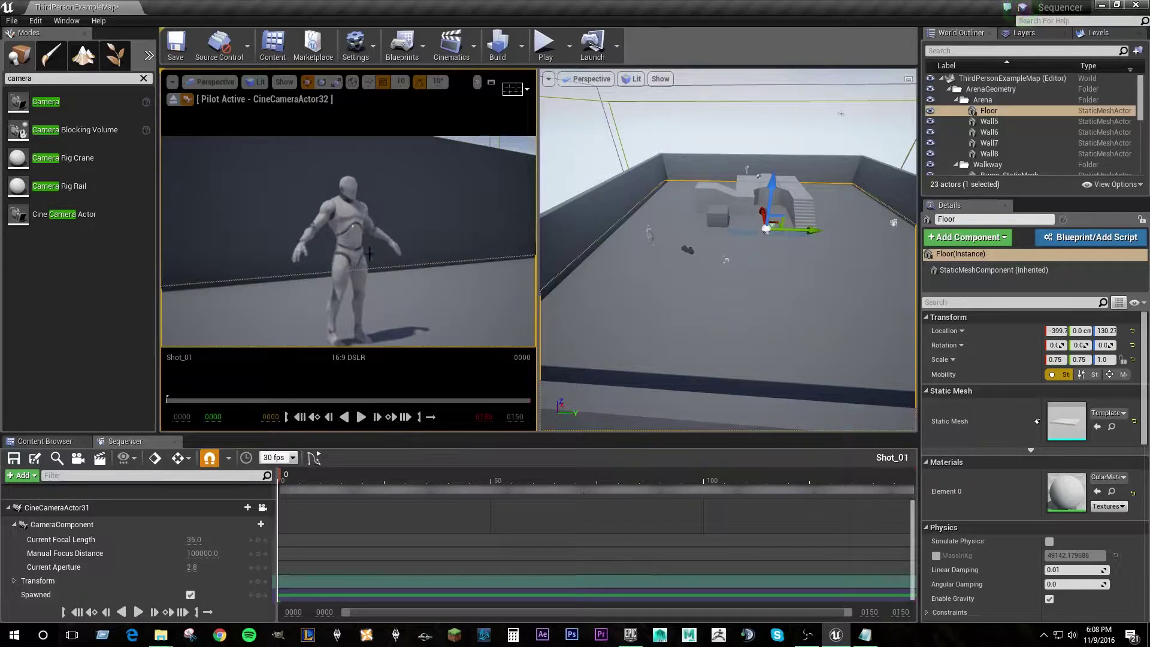
right_click_drag(397, 269, 415, 265)
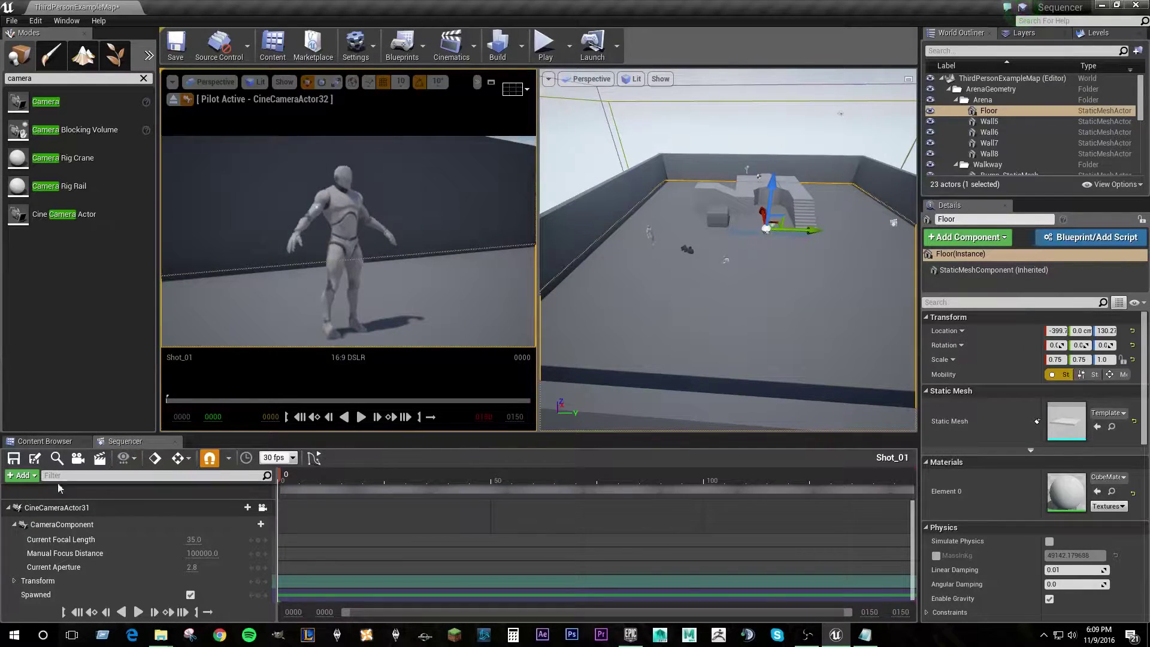
Key the camera's transform at frame 0 and expand its Transform track to check the Location channels
left_click(104, 506)
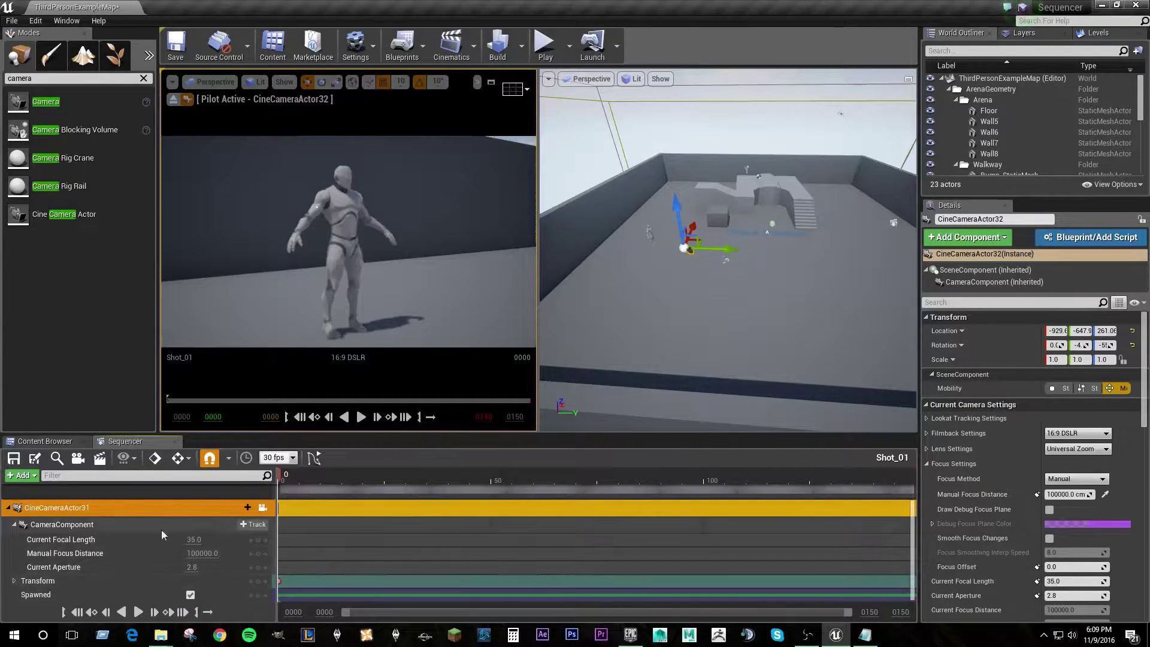
left_click(14, 581)
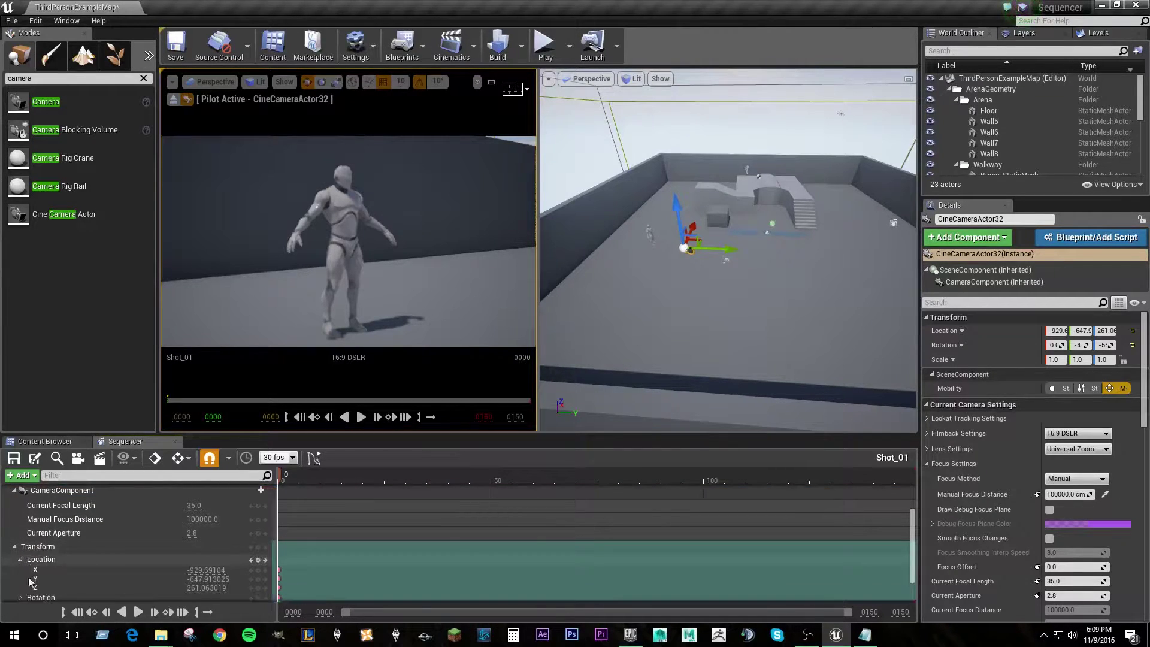
left_click(20, 559)
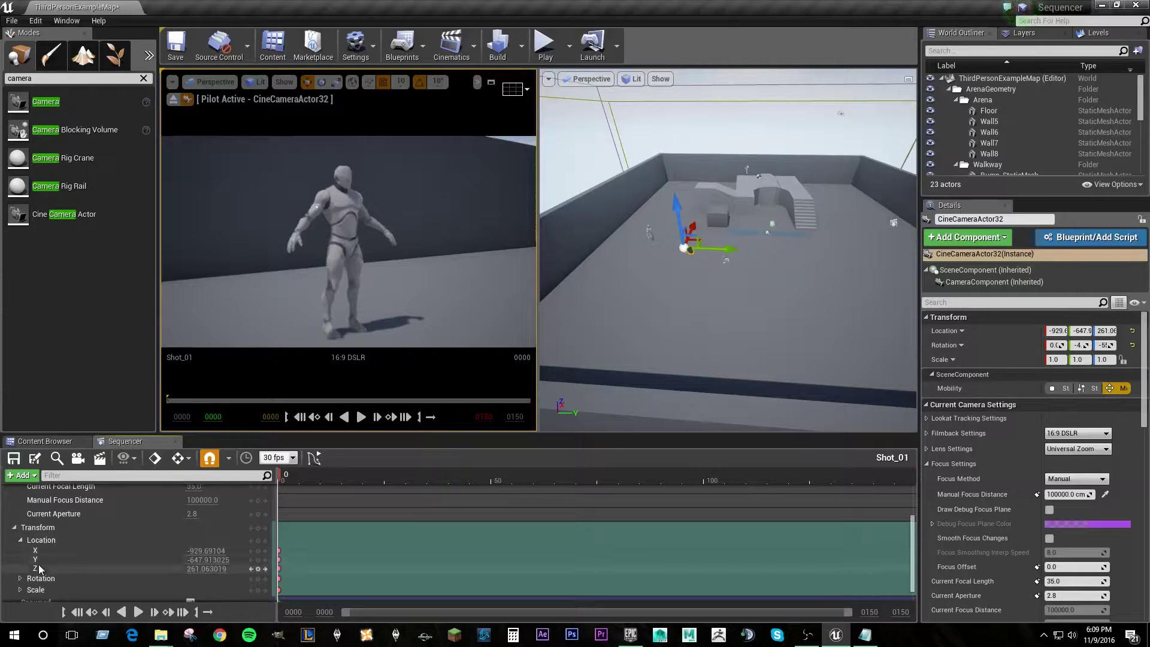
left_click(19, 540)
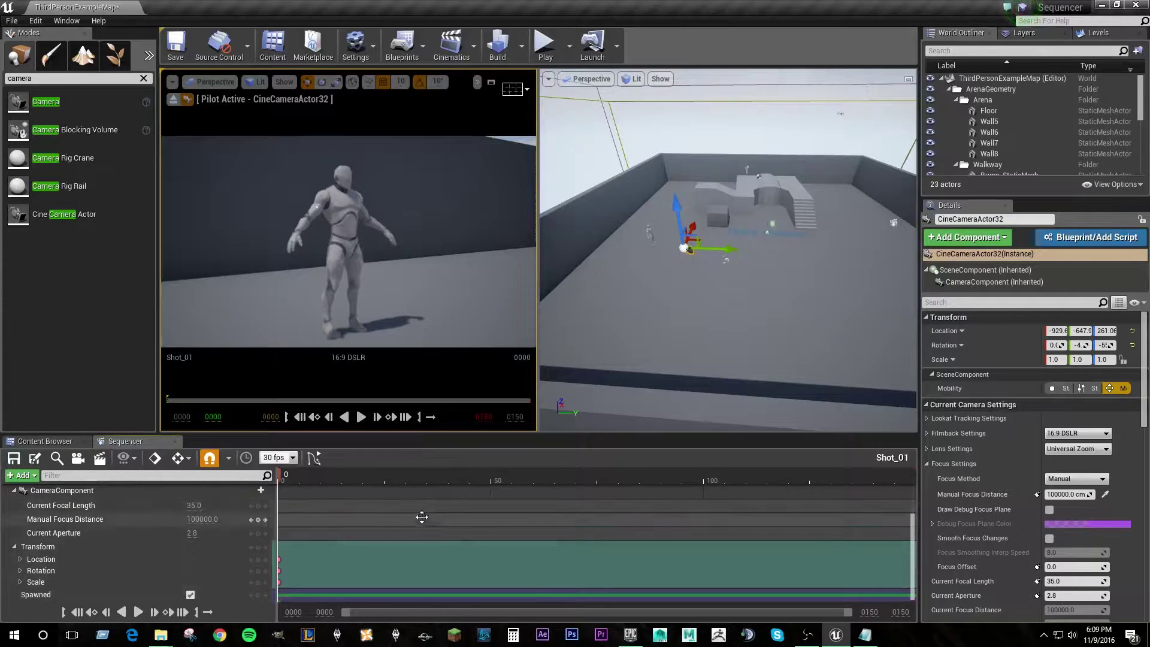
Go to frame 30 and push the piloted camera in to a close-up of the mannequin's head and shoulders
left_click_drag(281, 476, 405, 483)
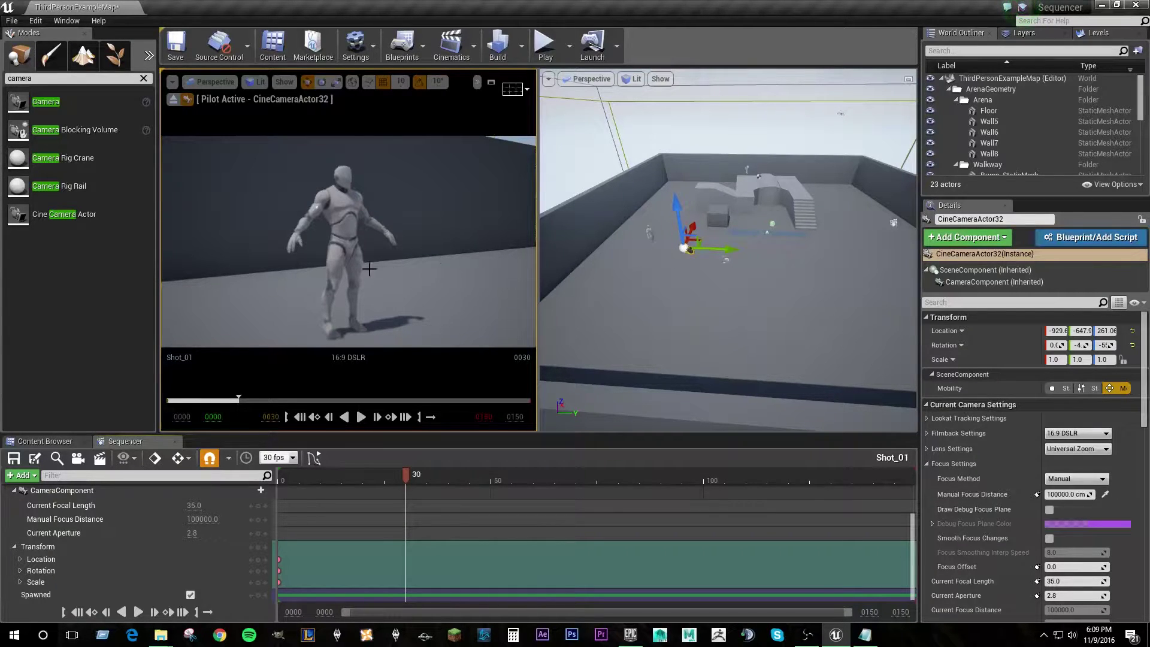
right_click_drag(392, 278, 385, 239)
key("w")
key("w")
key("w")
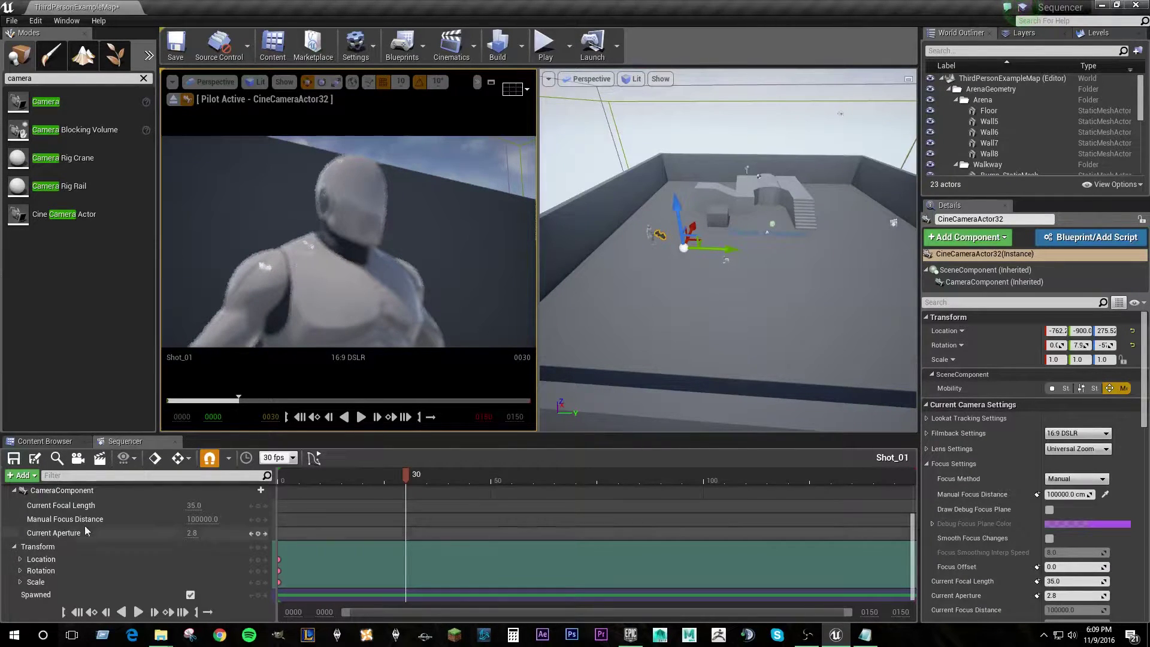
Key the camera's transform at frame 30 to record the close-up position
scroll(74, 521, "up", 2)
left_click(139, 512)
key("s")
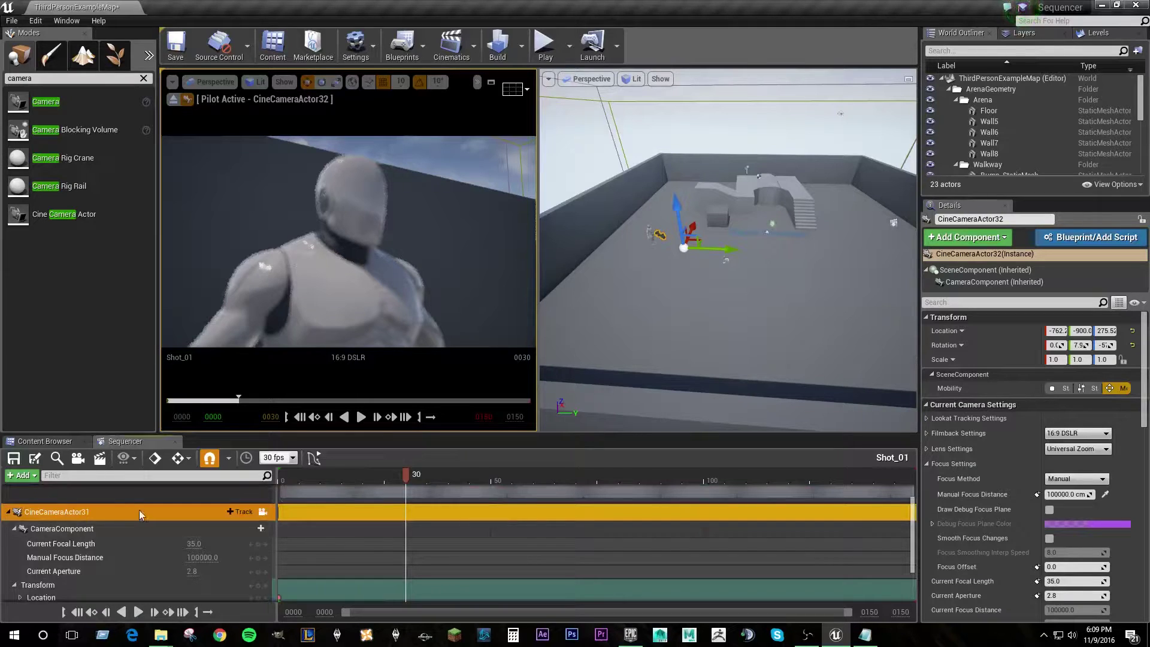
scroll(138, 512, "down", 2)
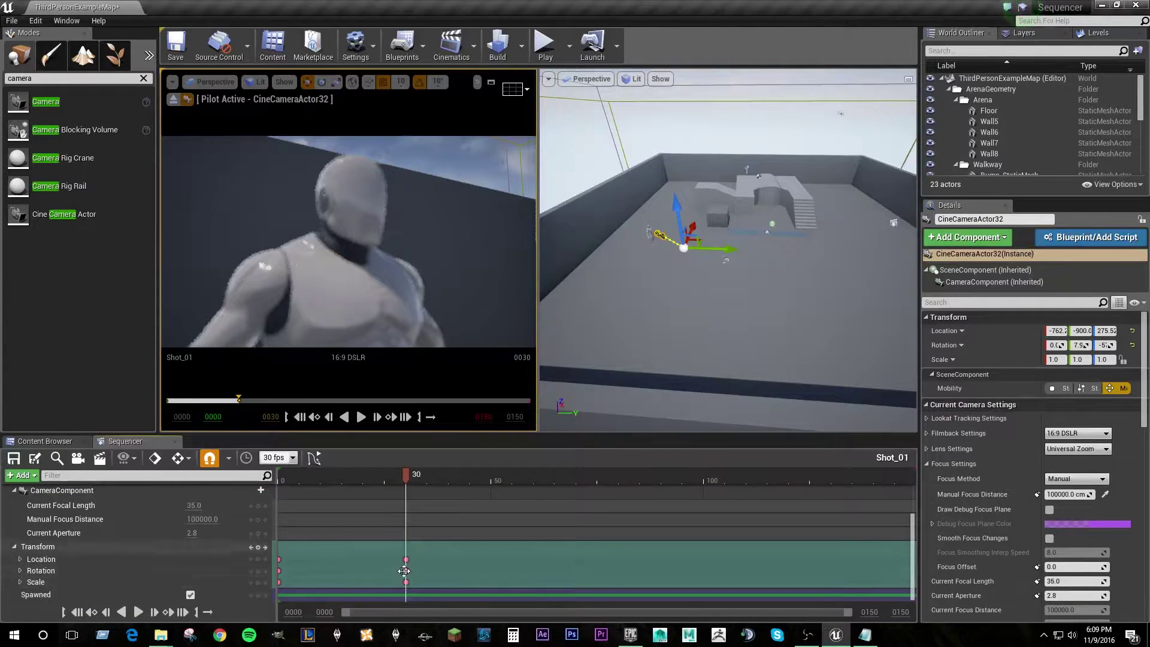
left_click(406, 590)
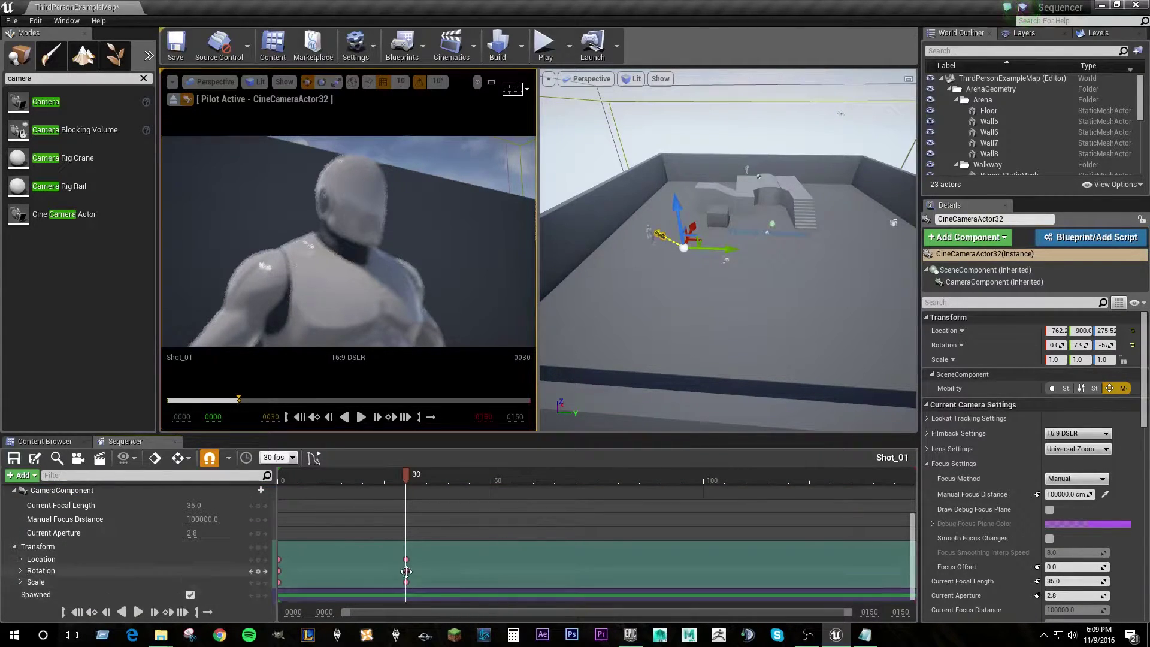
Examine the camera's motion path beside the mannequin, scrub between frames 0 and 30, and return to the start of the shot
right_click_drag(677, 360, 761, 392)
key("w")
right_click_drag(689, 335, 693, 346)
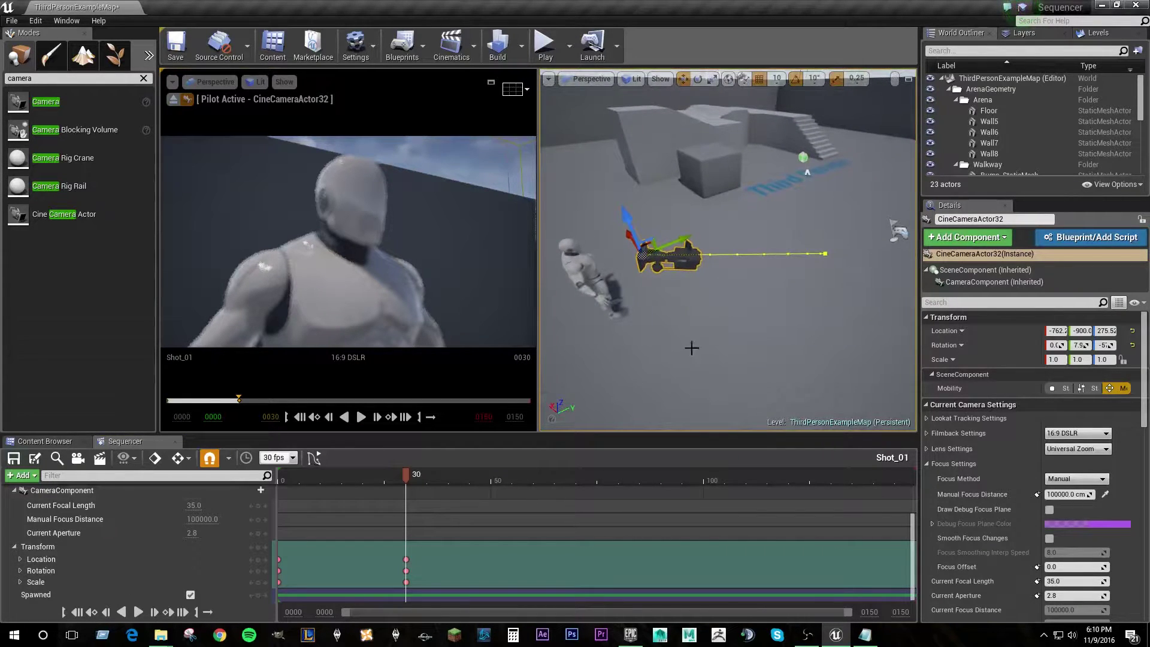
left_click_drag(406, 481, 275, 505)
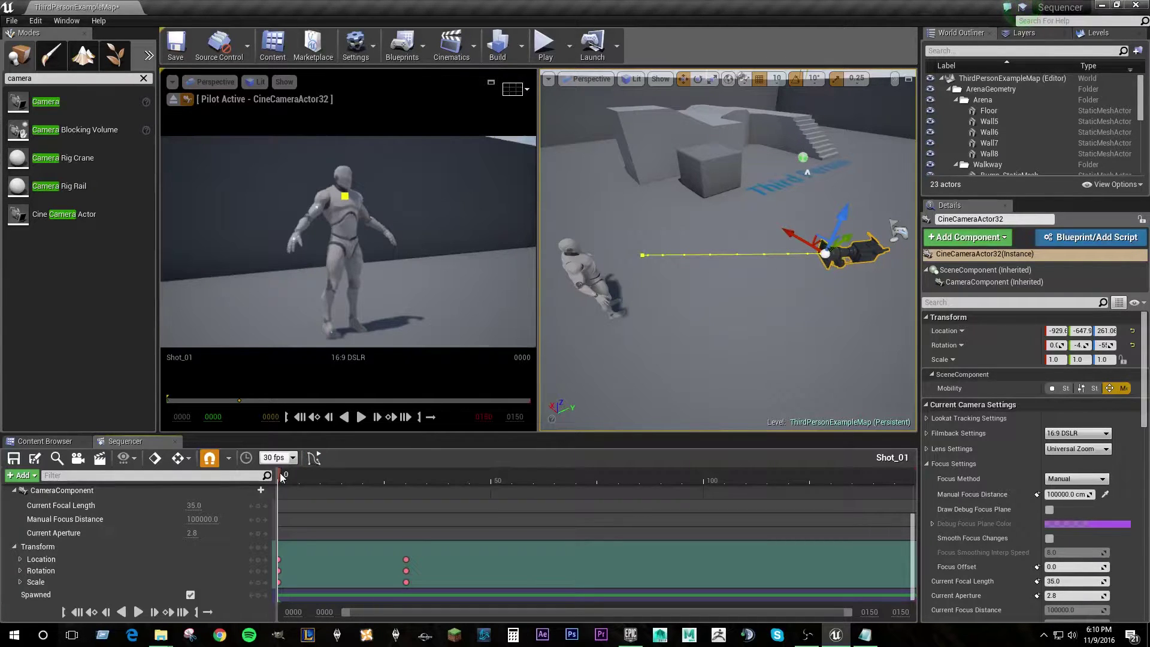
left_click_drag(282, 476, 407, 515)
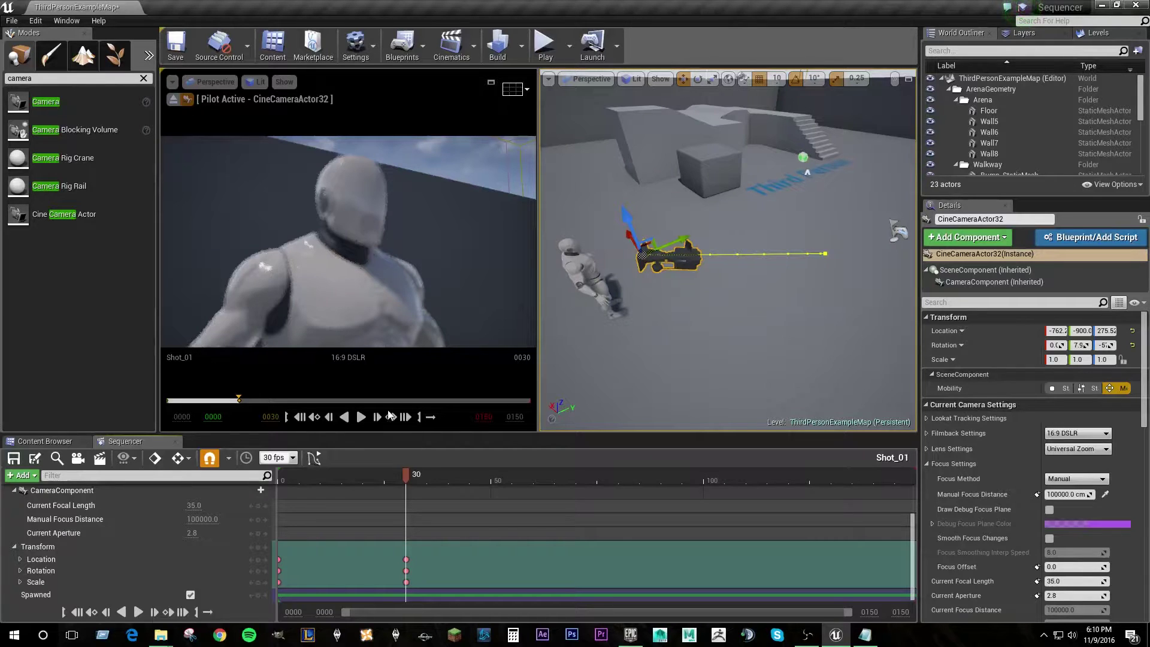
left_click_drag(404, 479, 367, 479)
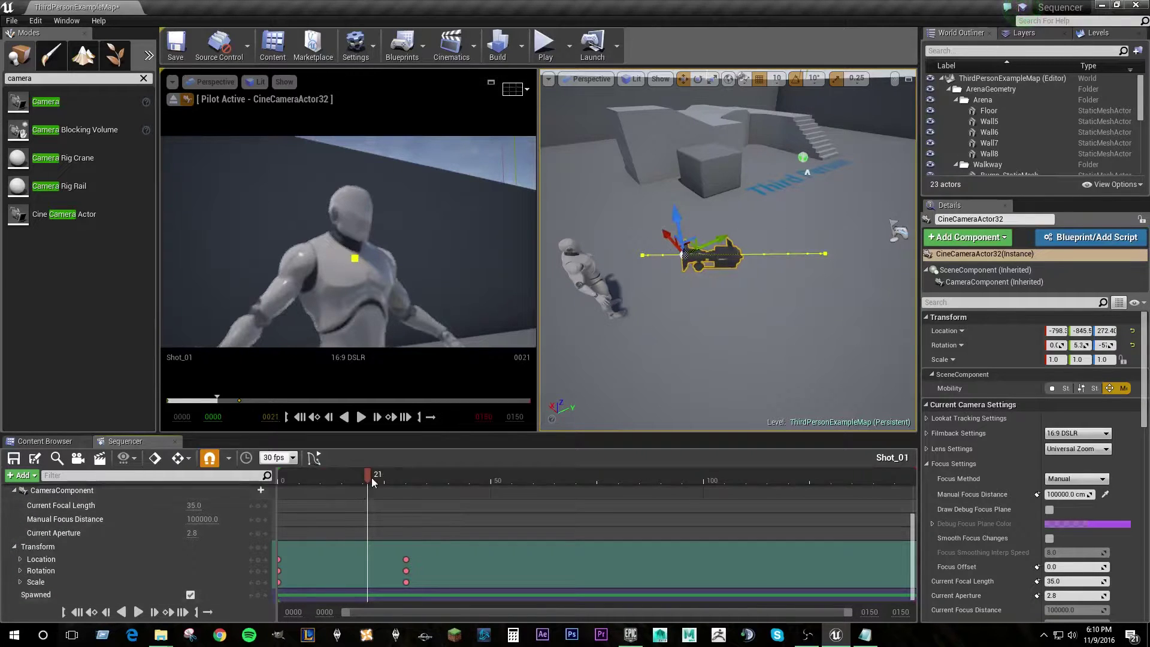
left_click(79, 614)
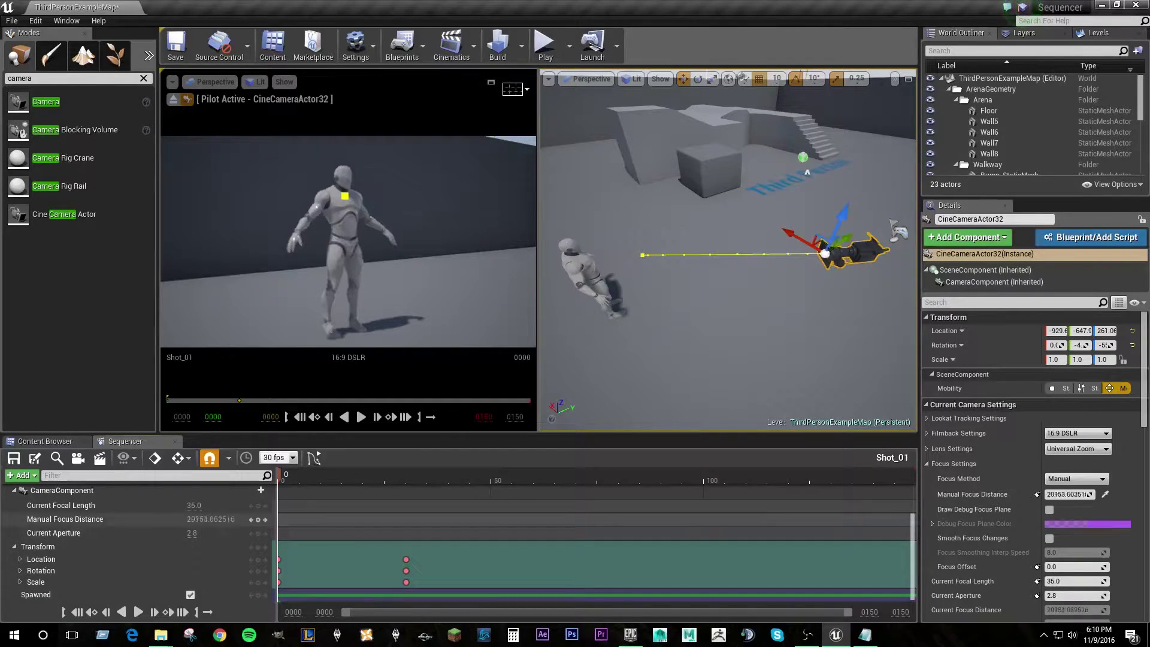
Try different Manual Focus Distance values on the camera at frame 0, ending at about 1133
left_click_drag(209, 519, 275, 519)
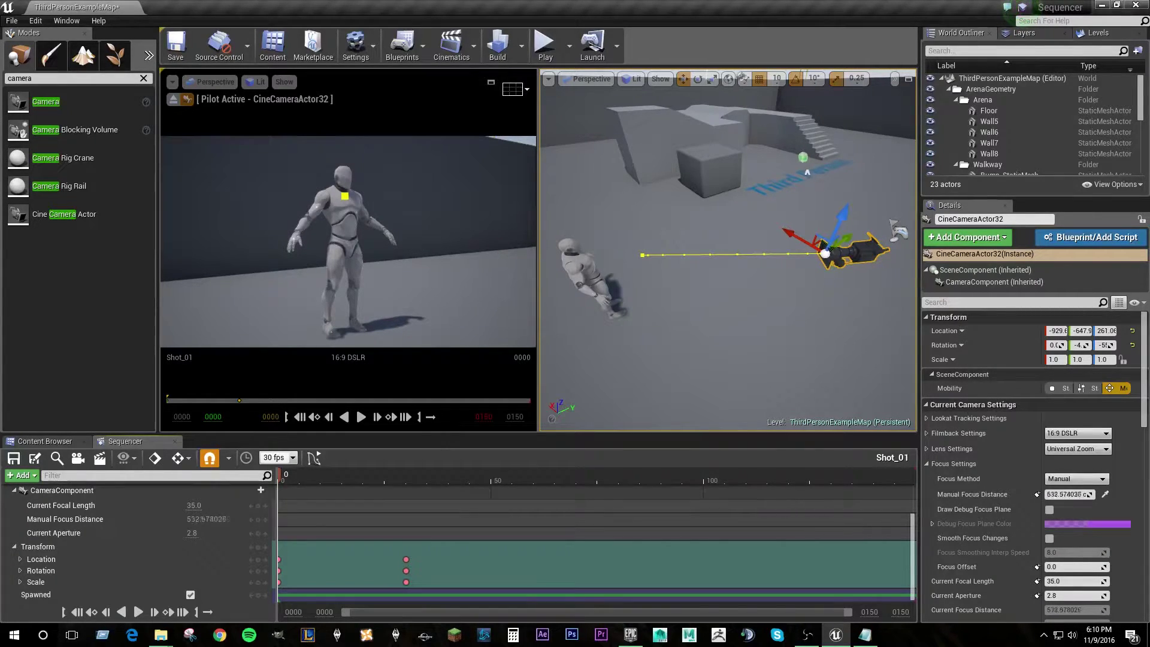
left_click_drag(201, 519, 163, 518)
mouse_move(210, 520)
left_mouse_down()
mouse_move(225, 520)
mouse_move(209, 520)
left_mouse_up()
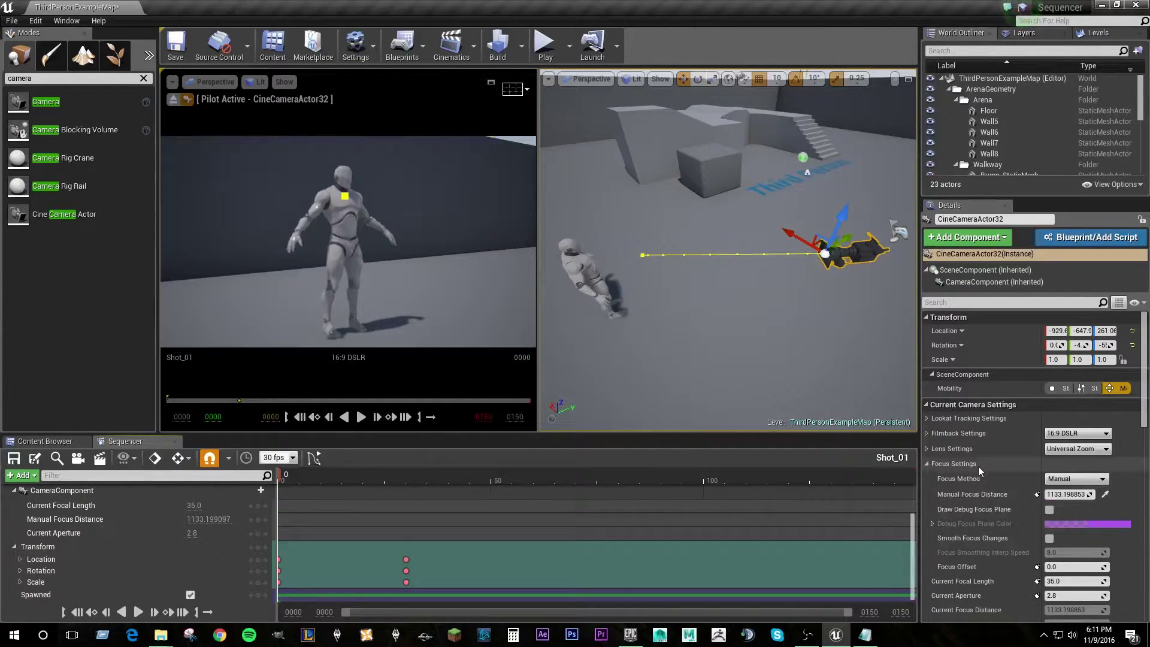
Sample the focus distance from the mannequin, and override the Manual Focus Distance with 1
left_click(1104, 496)
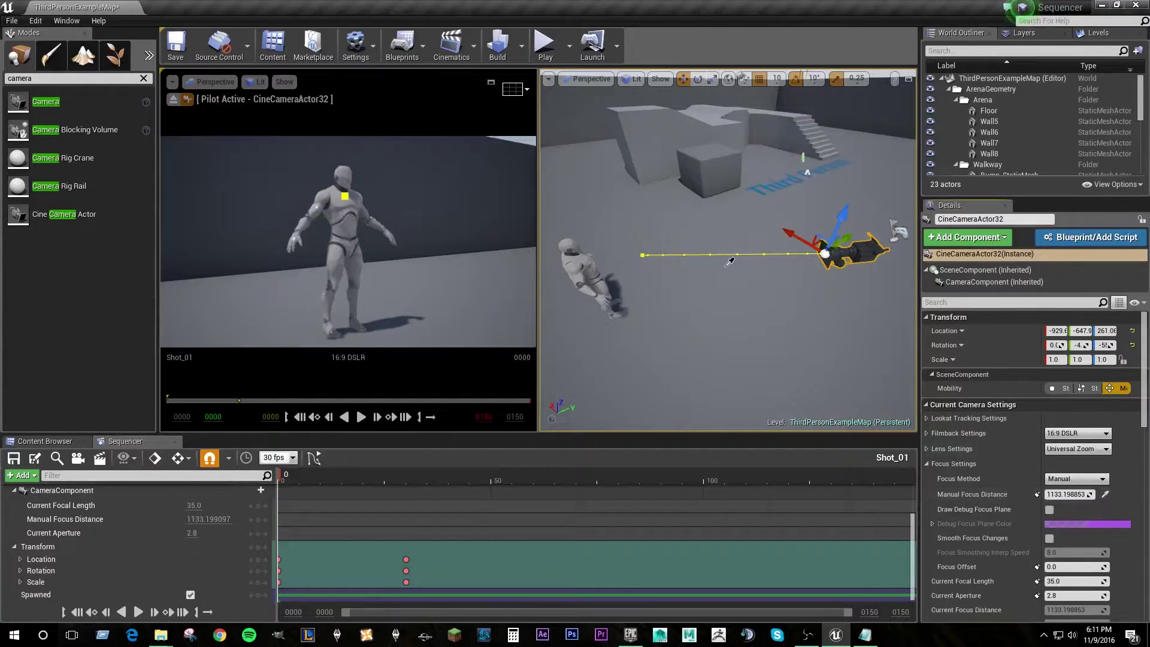
left_click(584, 260)
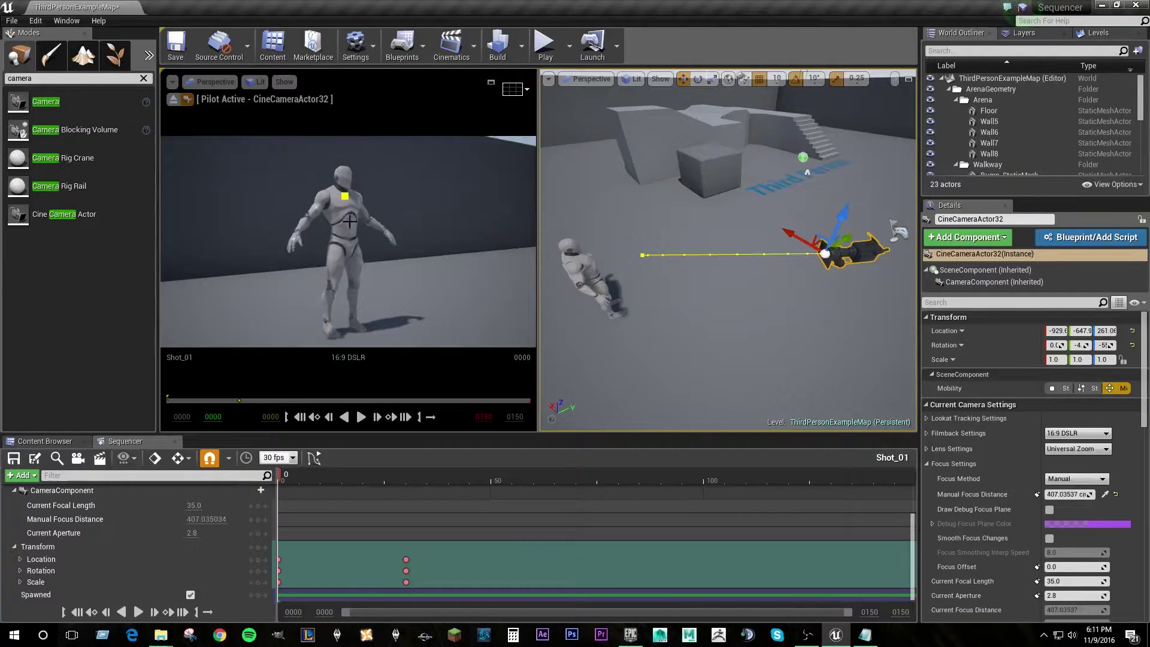
left_click(206, 520)
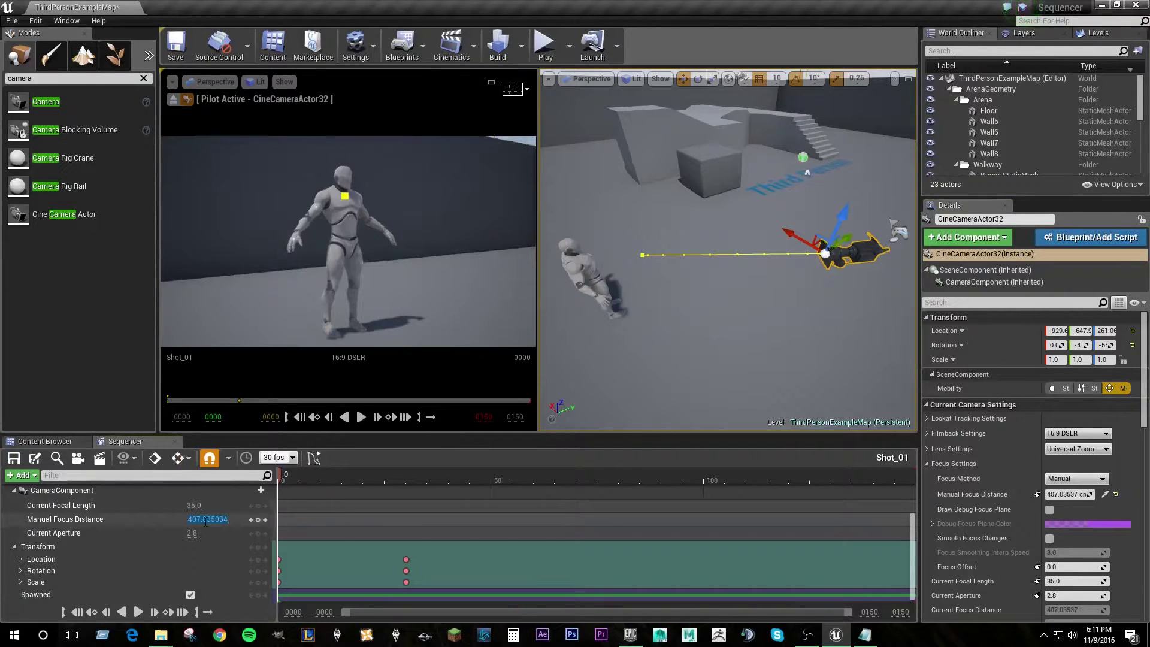
type("1")
key("Return")
Sample the scene depth on the mannequin as the Manual Focus Distance and key it at frame 0
left_click(1105, 494)
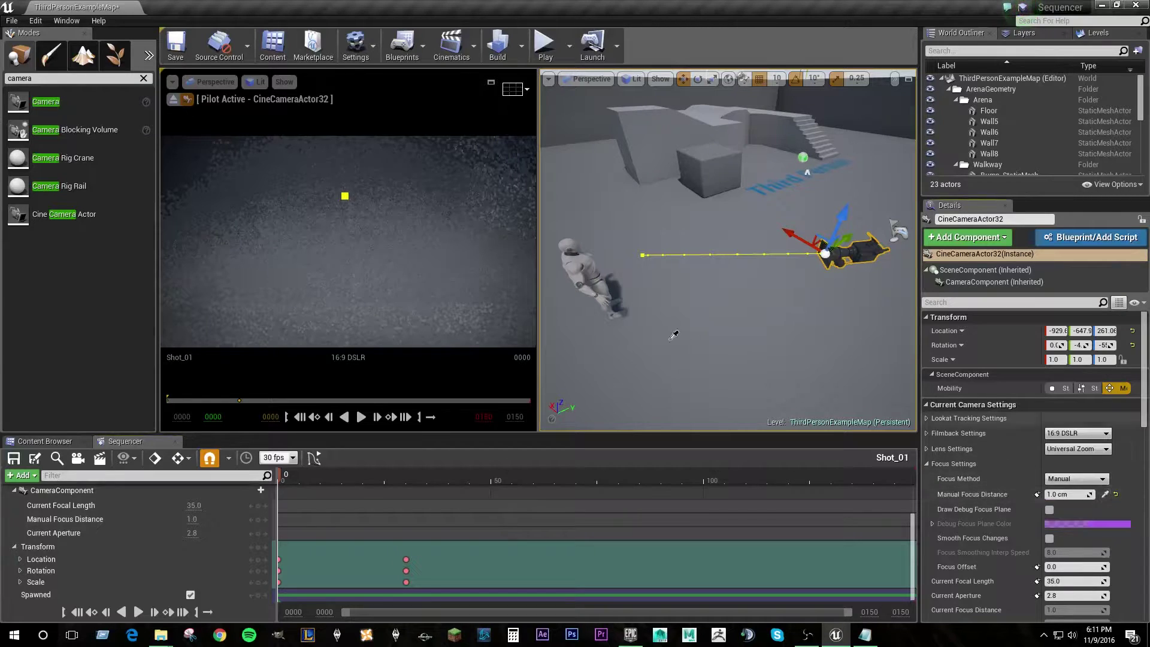
left_click(569, 269)
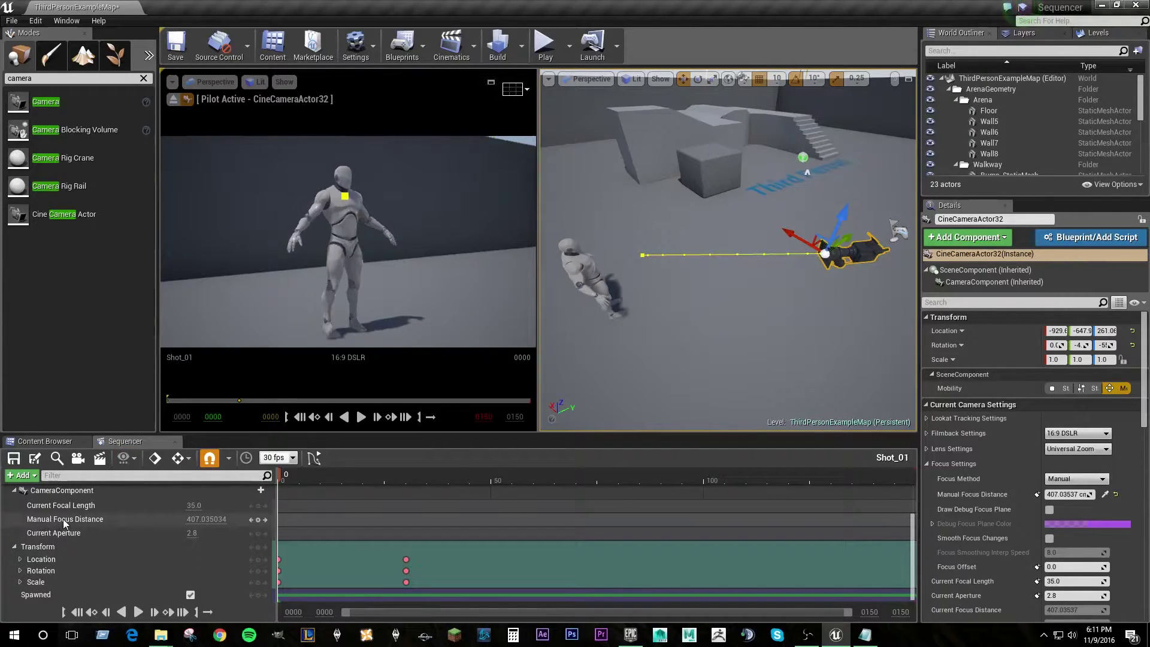
left_click(257, 520)
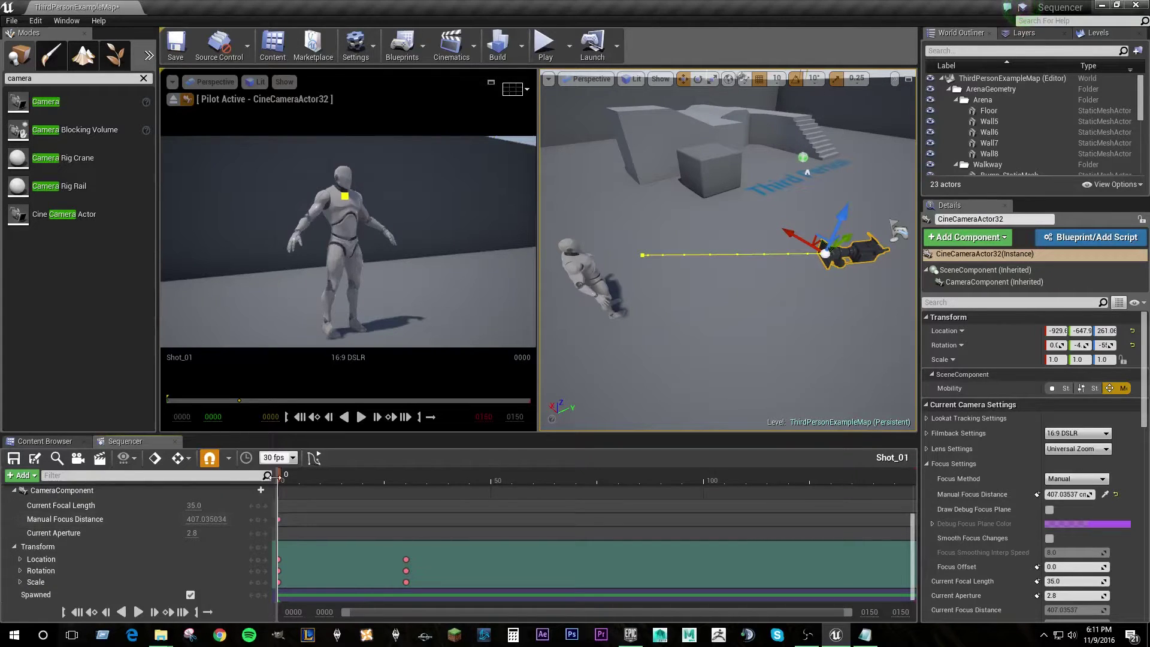
Jump to the transform key at frame 30 and sample the mannequin's depth as the camera's Manual Focus Distance
left_click_drag(279, 475, 303, 505)
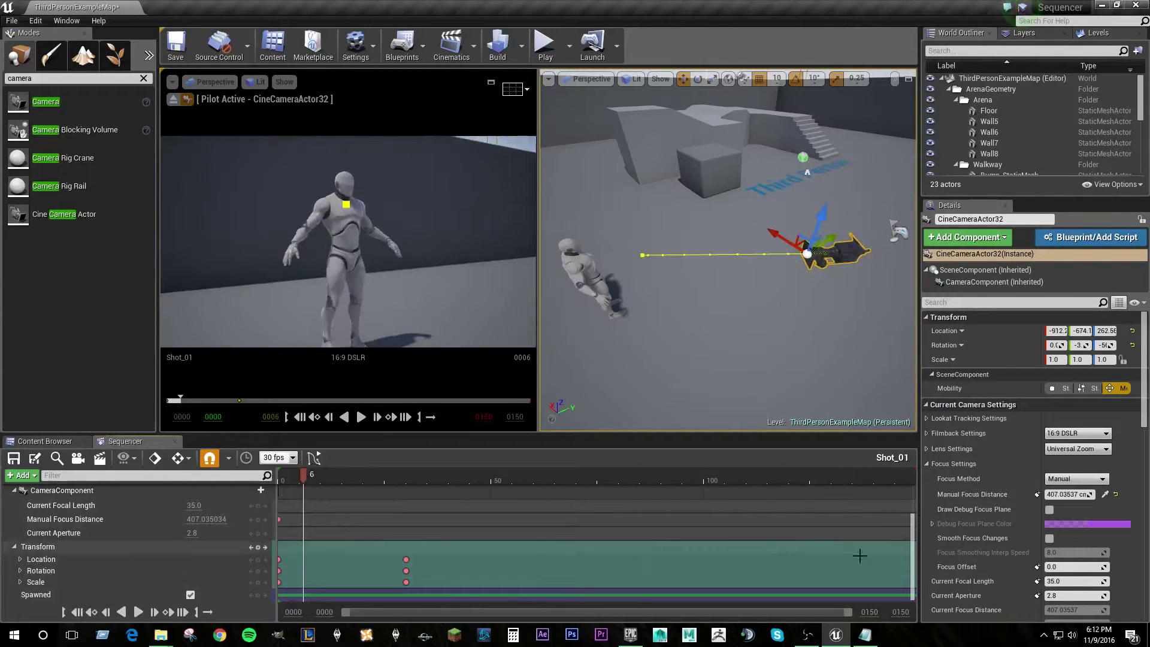
left_click(170, 612)
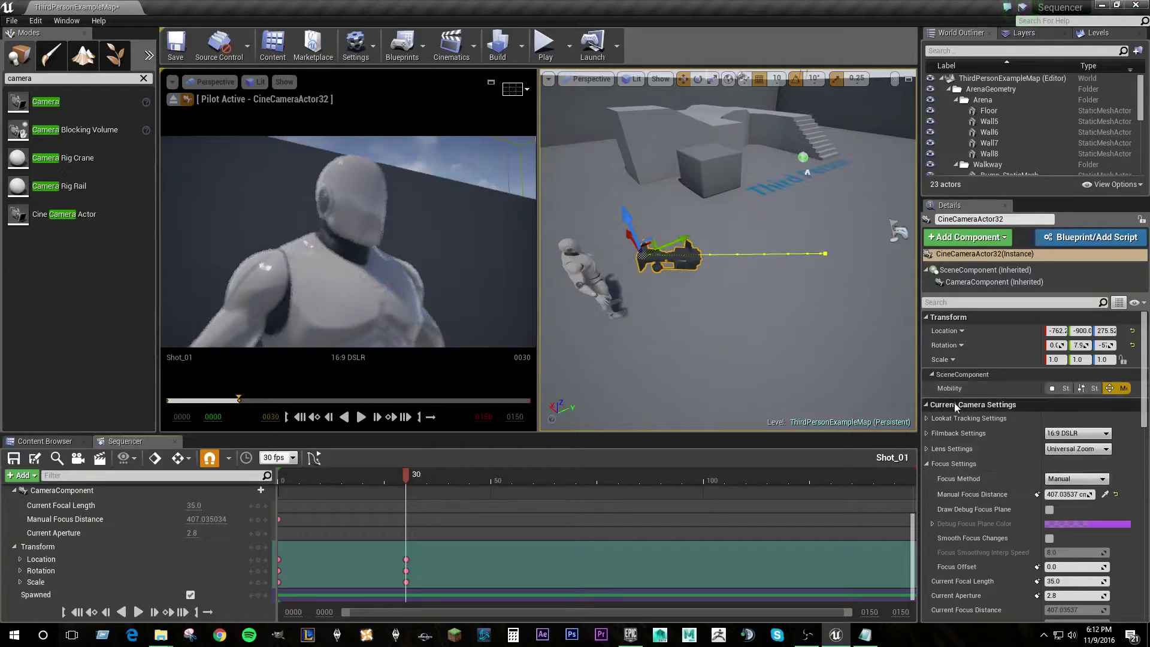
left_click(1105, 494)
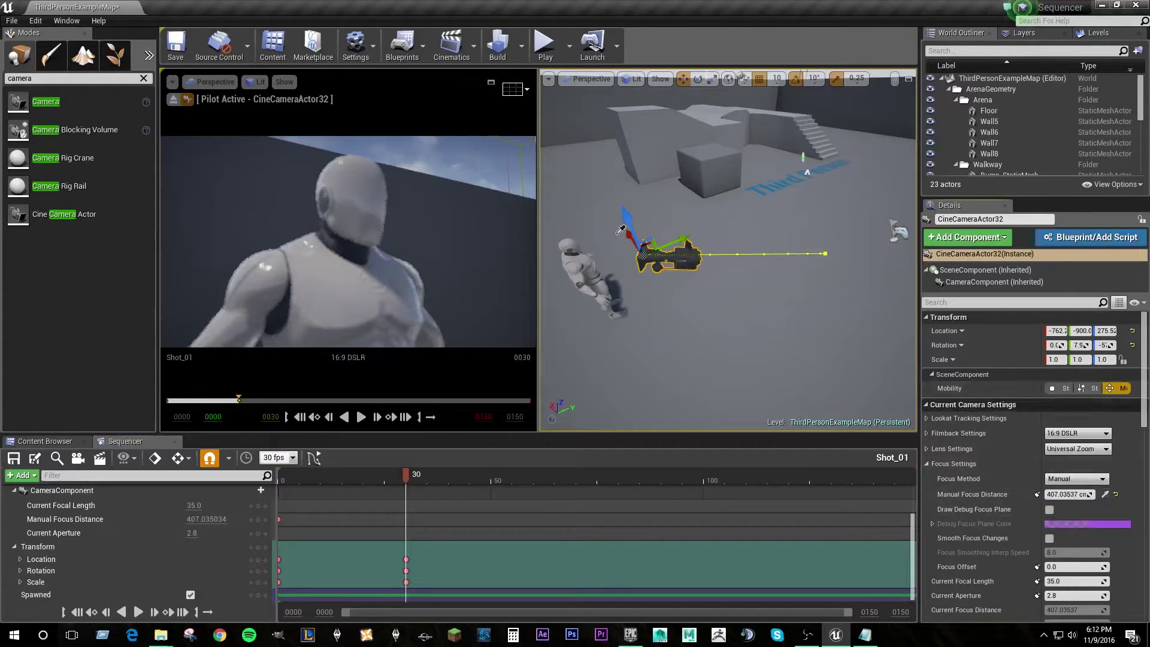
left_click(578, 261)
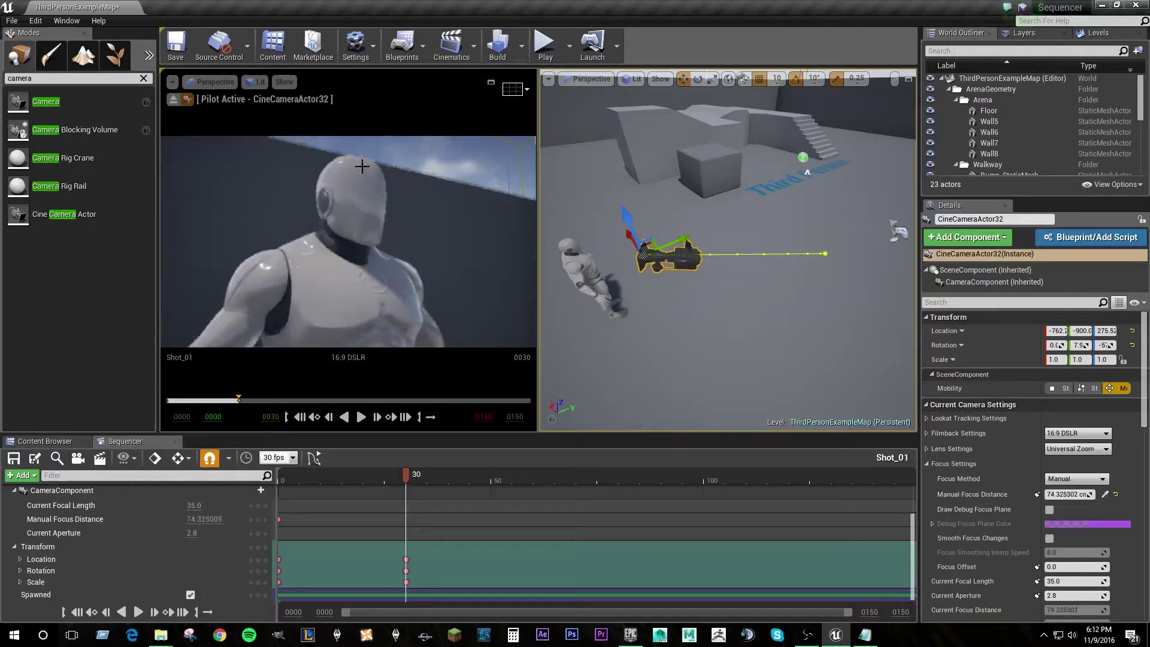
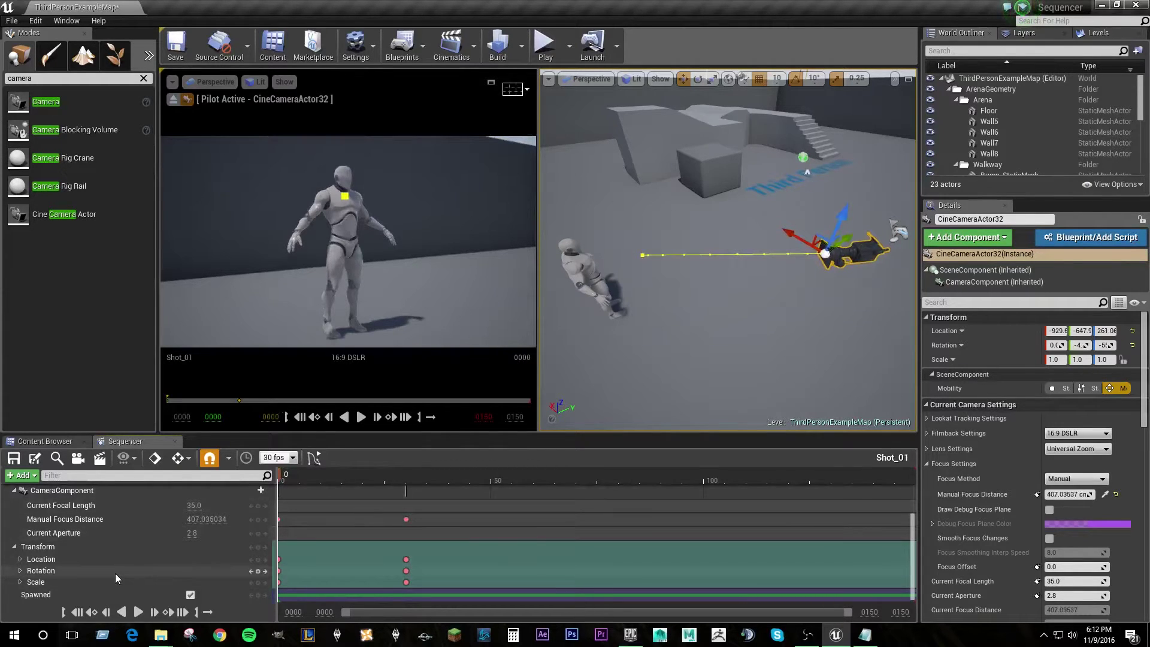
scroll(115, 573, "up", 3)
scroll(115, 574, "down", 3)
scroll(115, 572, "up", 3)
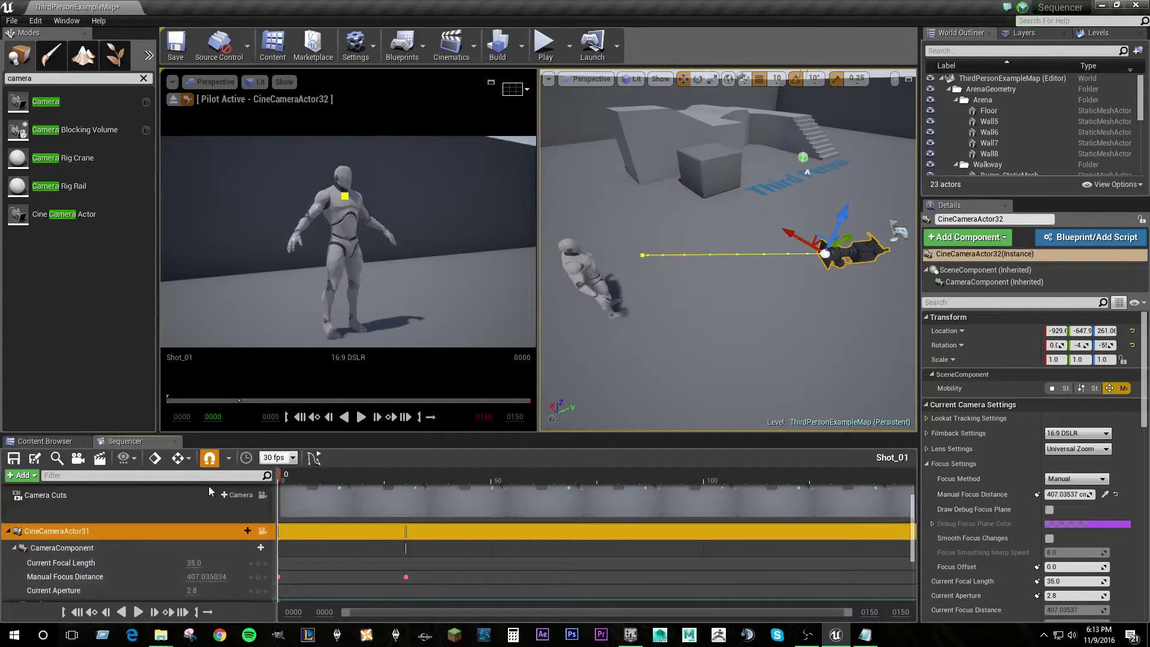
scroll(180, 513, "up", 1)
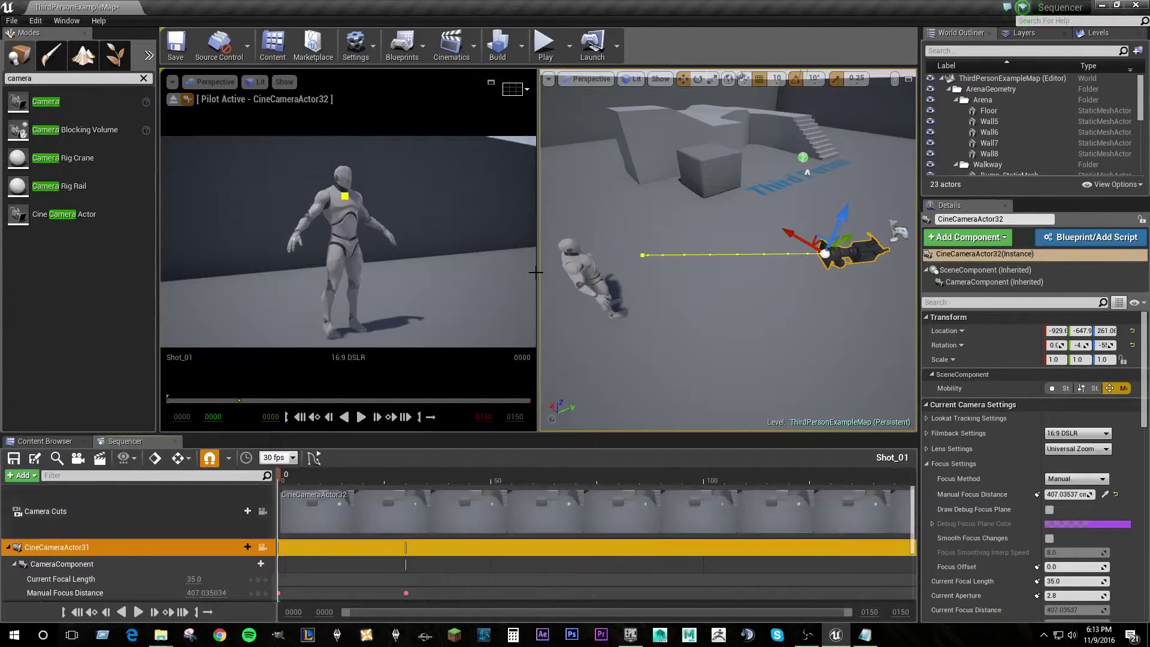
Select the mannequin in the level and add SK_Mannequin to the Shot_01 sequence as an actor track
left_click(21, 475)
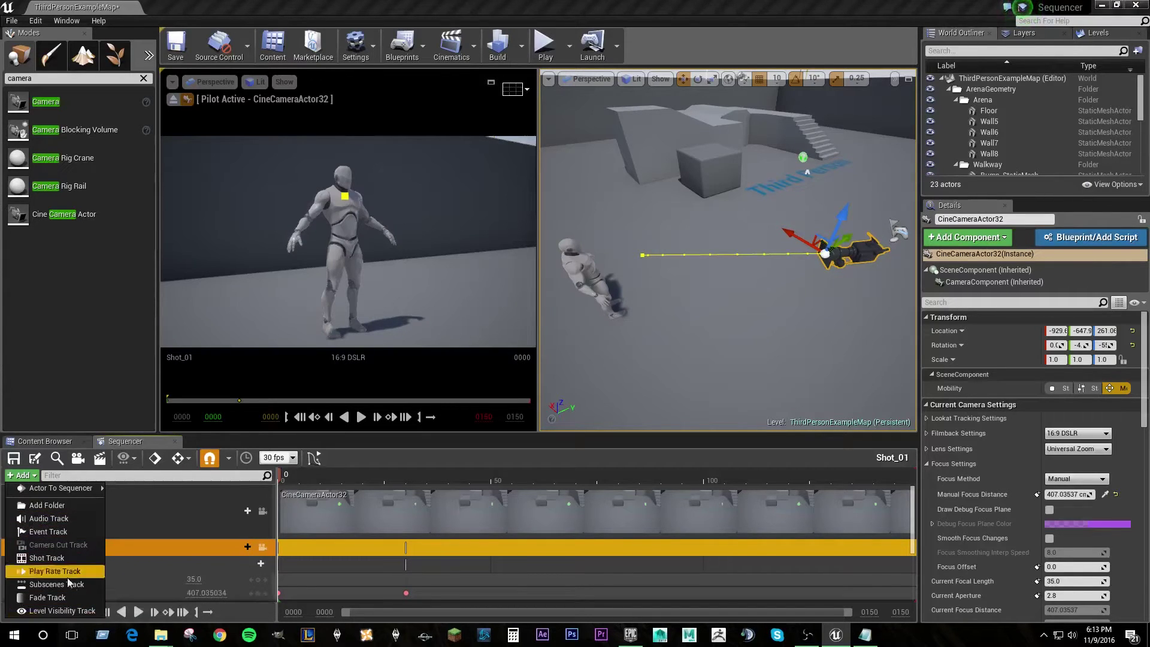
mouse_move(44, 489)
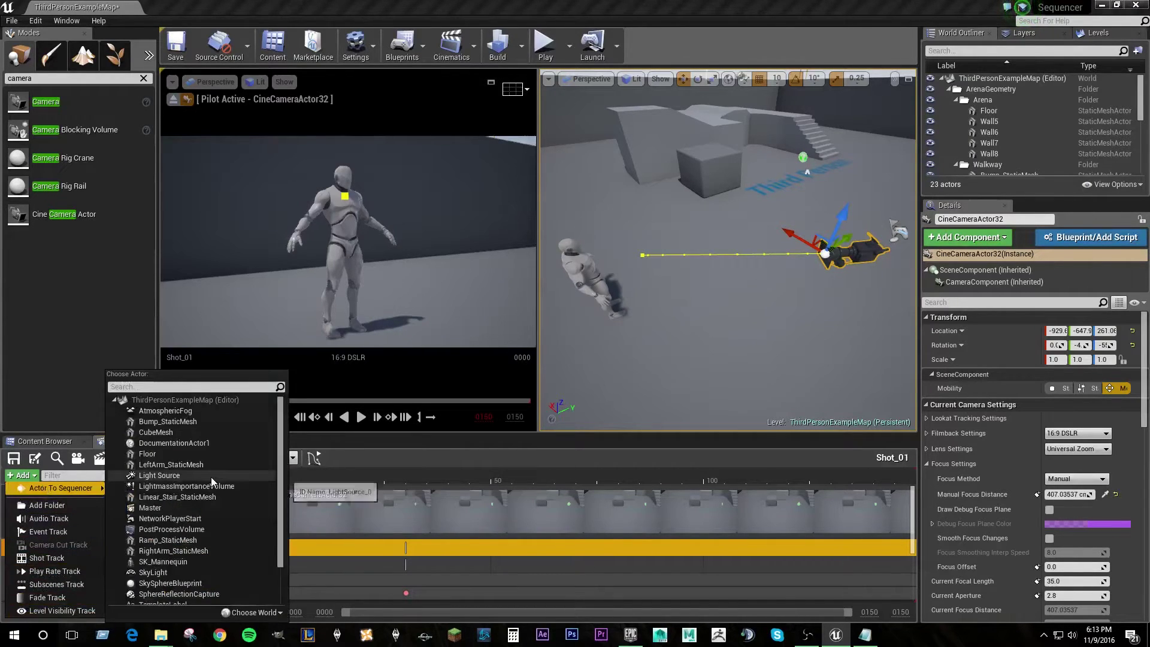
scroll(196, 452, "down", 3)
scroll(185, 528, "up", 3)
scroll(183, 525, "down", 3)
scroll(182, 518, "up", 3)
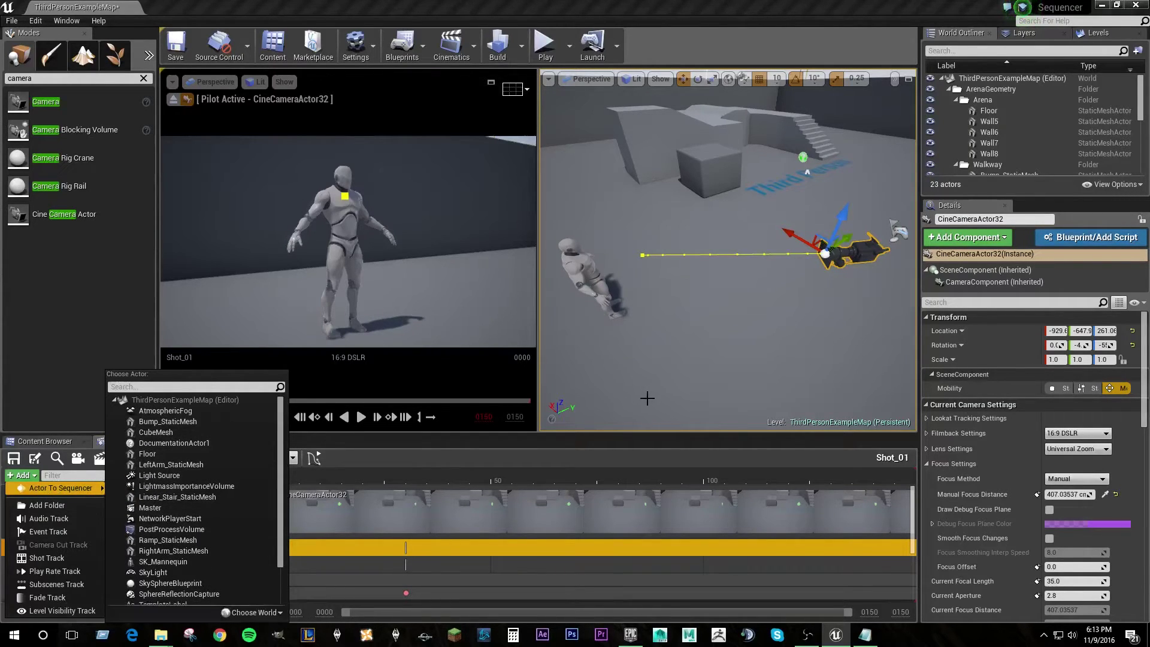
left_click(588, 282)
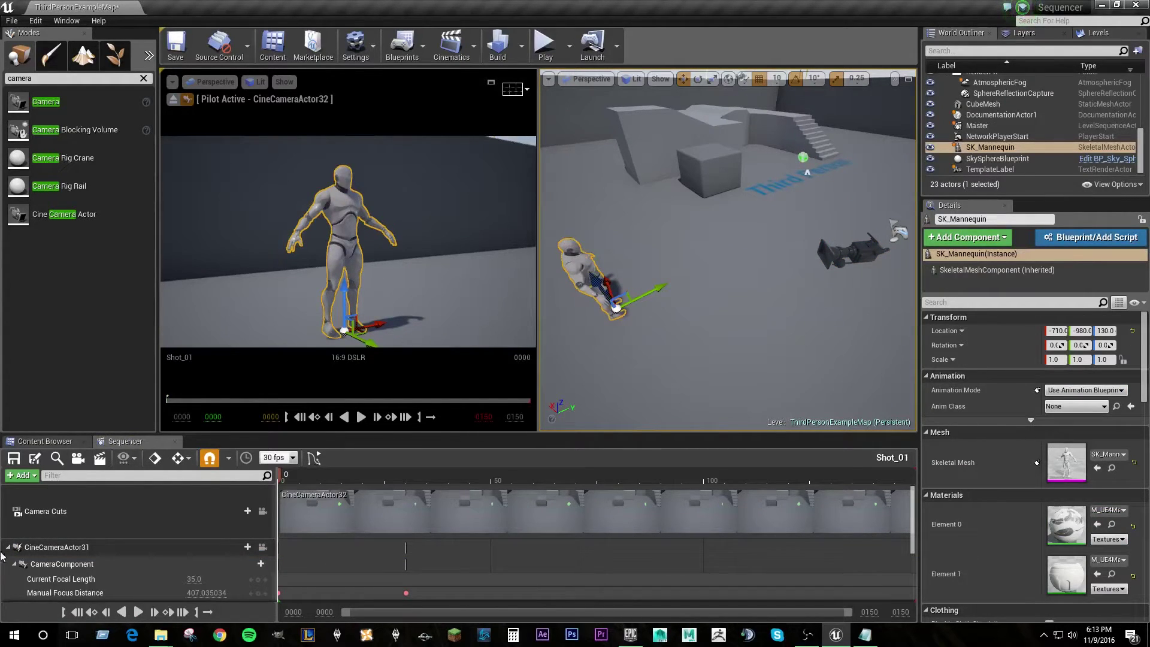
left_click(22, 476)
mouse_move(45, 489)
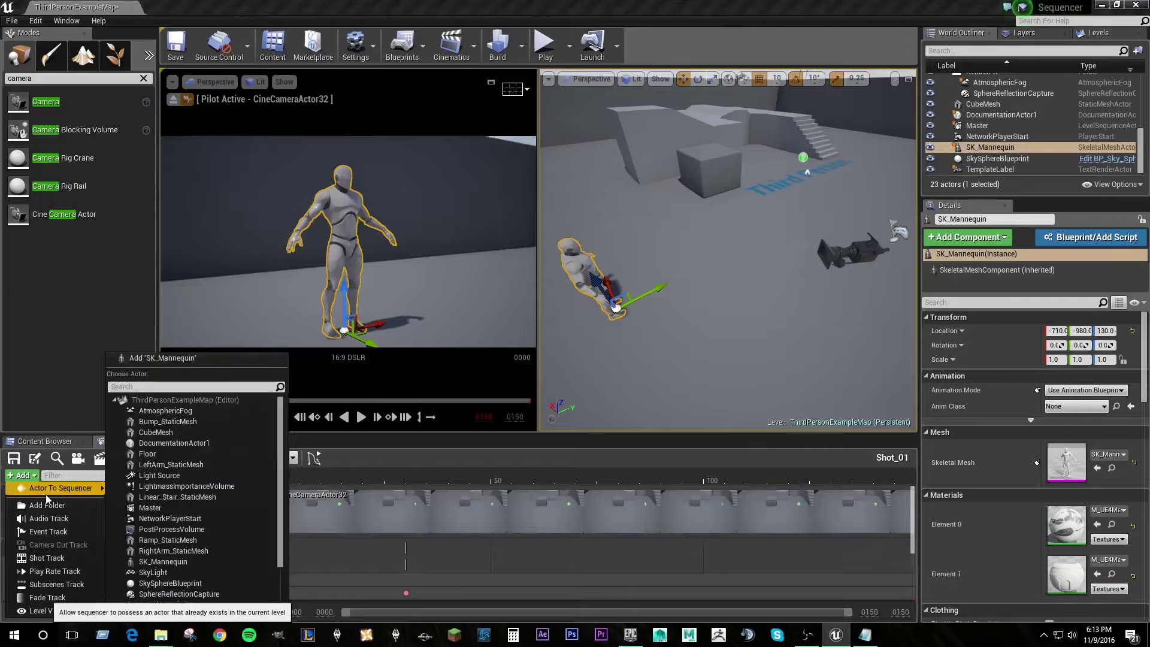
left_click(211, 358)
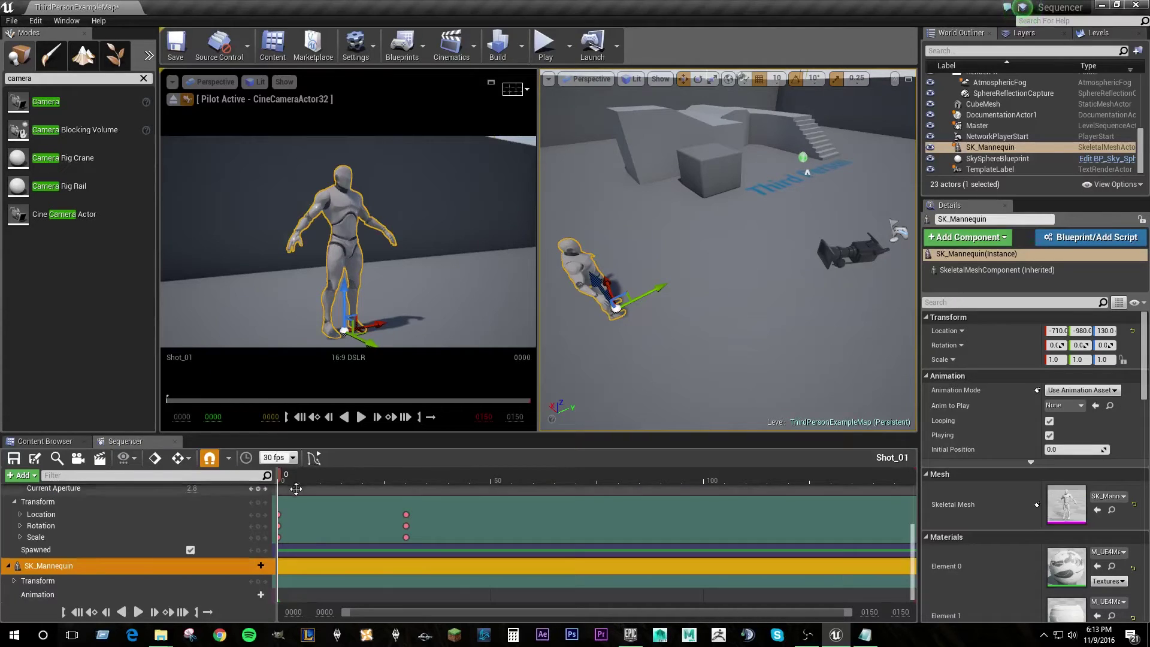
Undock Sequencer into a floating window so that all camera and mannequin tracks fit in view
scroll(106, 562, "up", 2)
scroll(105, 562, "up", 3)
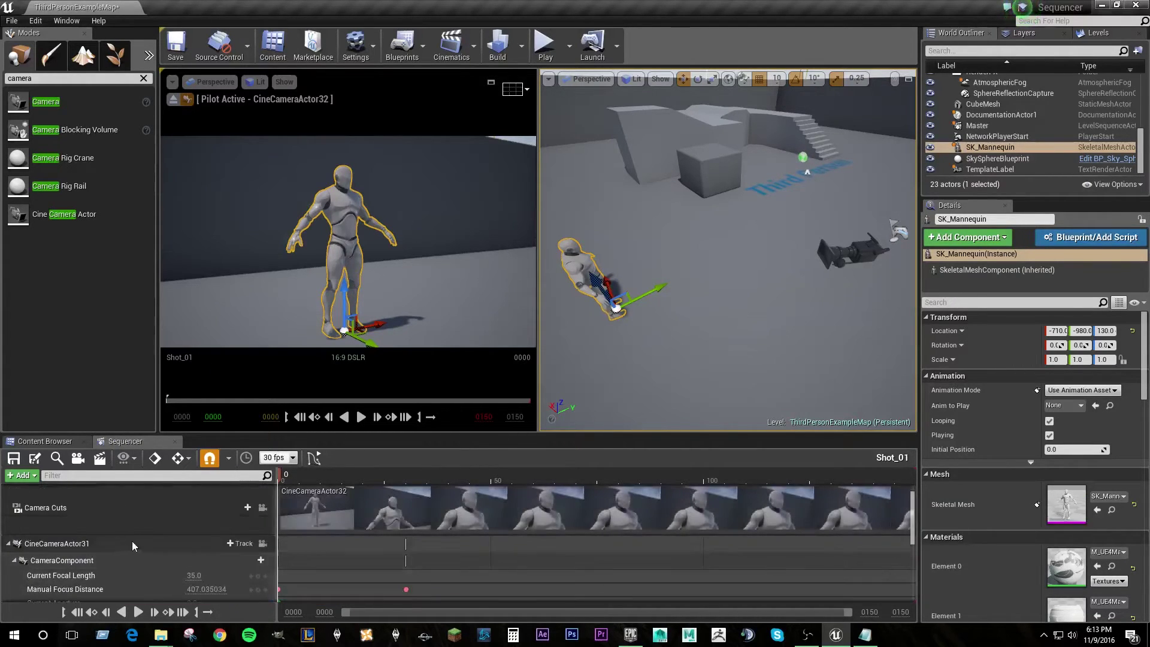
scroll(149, 530, "down", 2)
left_click_drag(131, 445, 230, 282)
left_click_drag(198, 73, 41, 61)
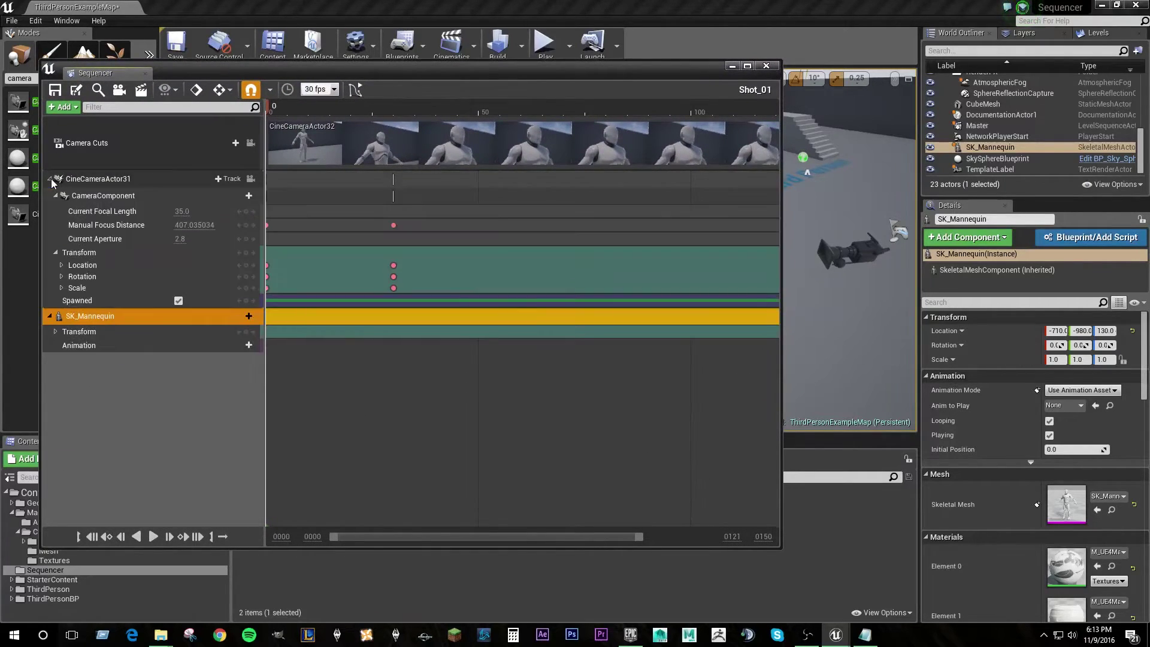
Add the ThirdPersonIdle animation to SK_Mannequin's Animation track at frame 0
left_click(92, 181)
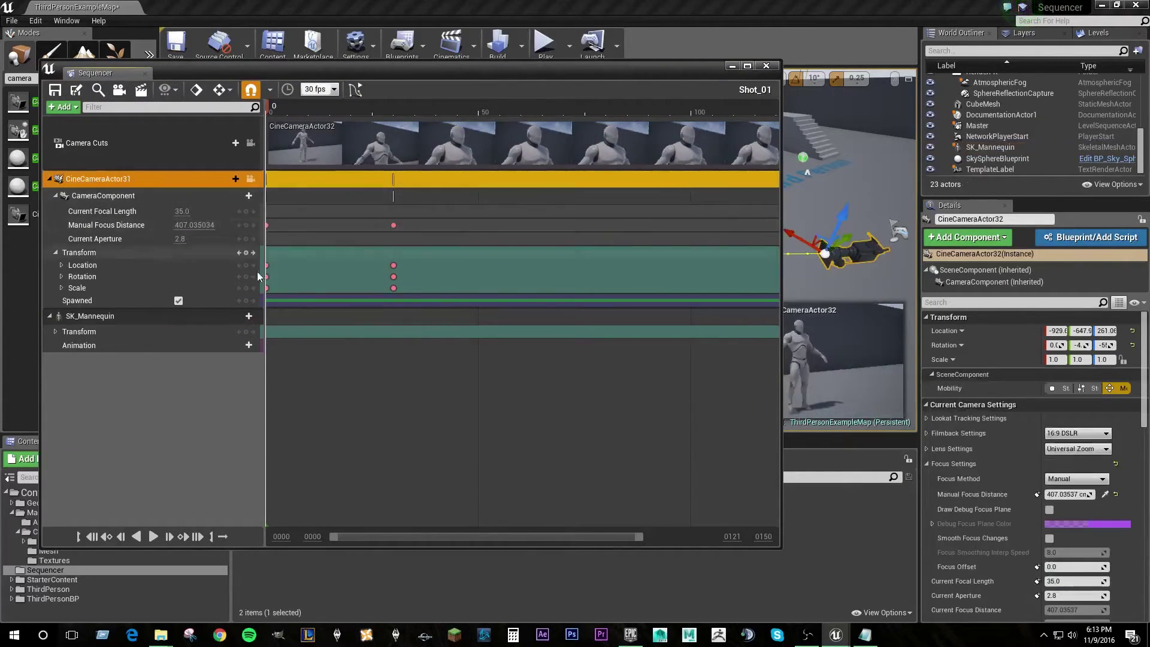
left_click(132, 314)
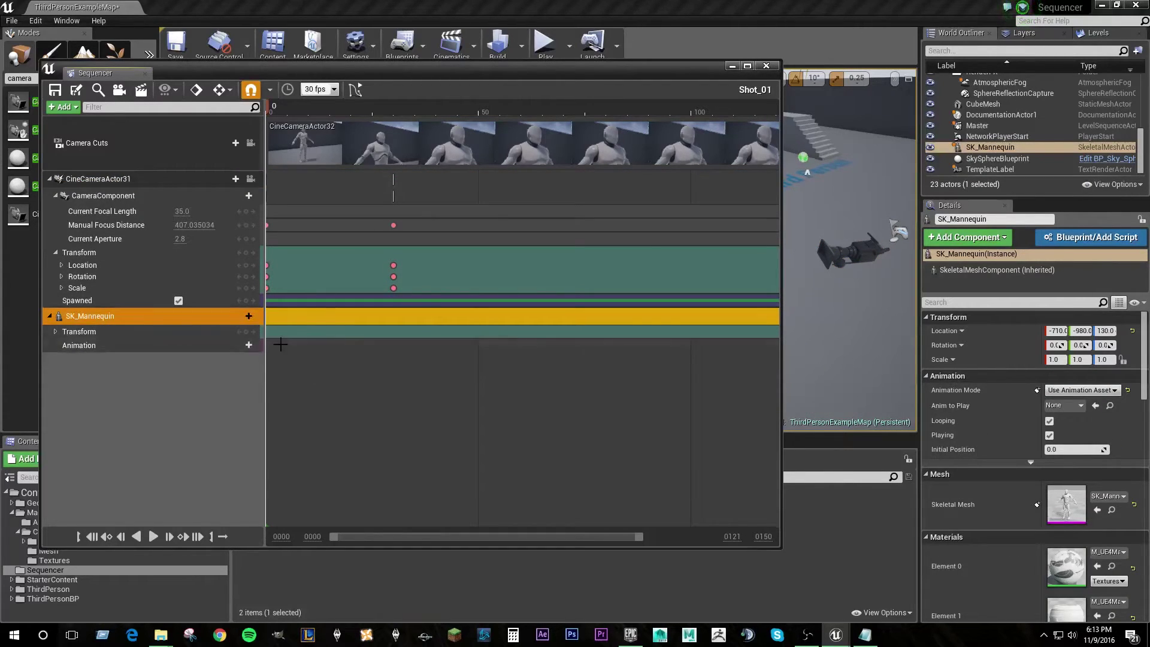
left_click(55, 331)
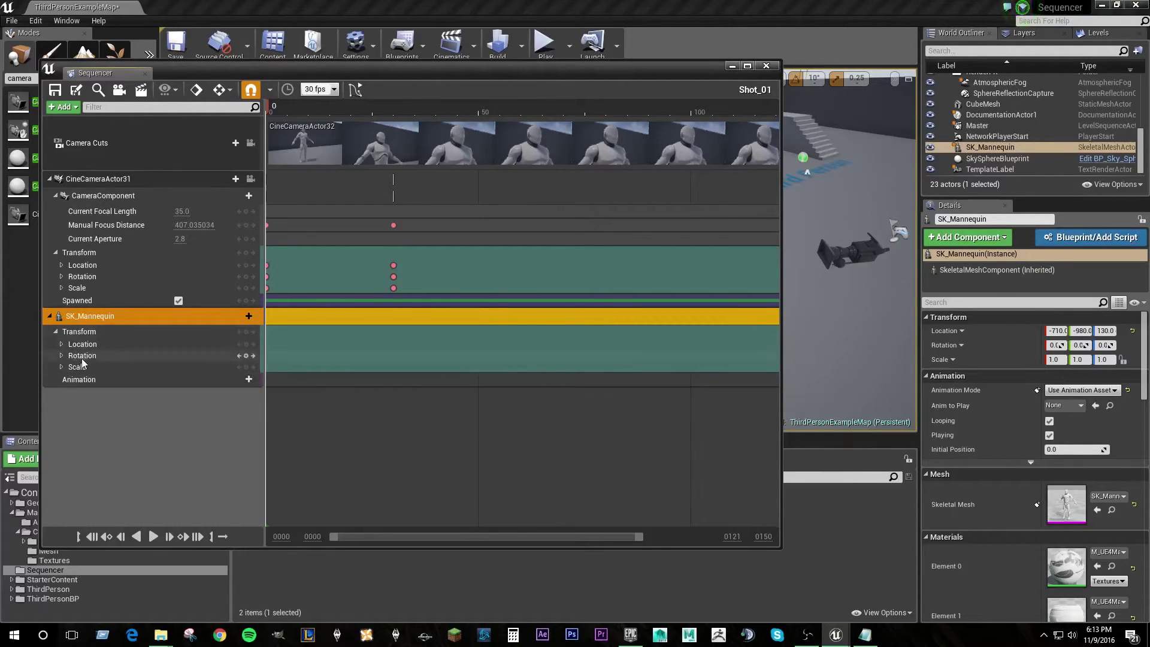
left_click(55, 331)
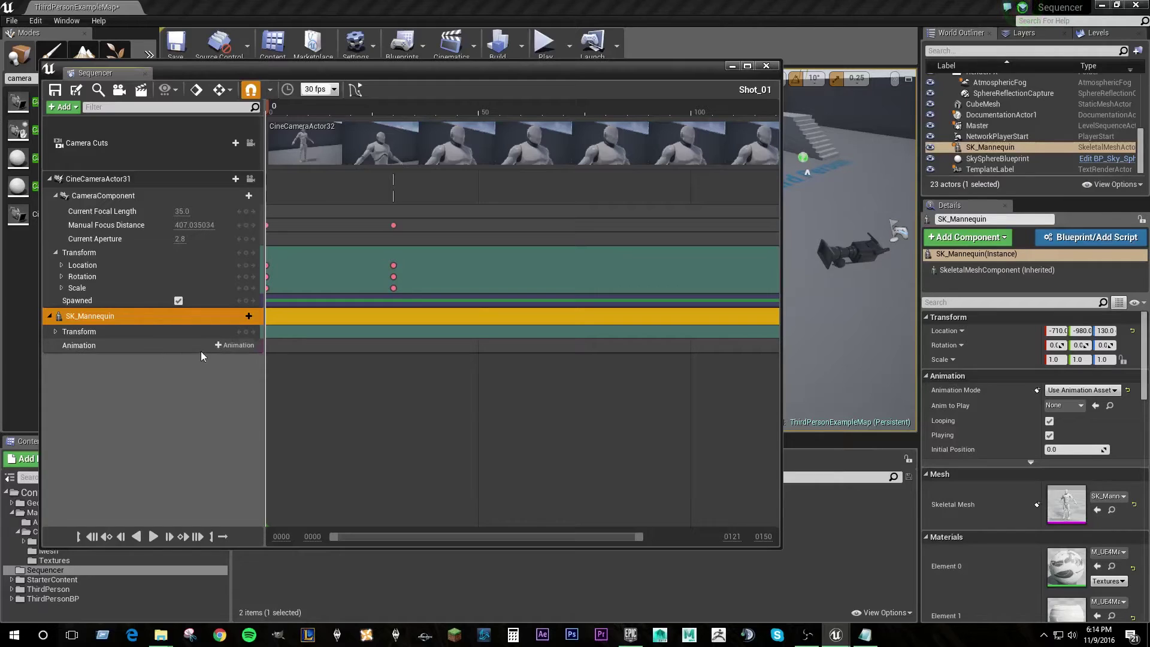
left_click(234, 346)
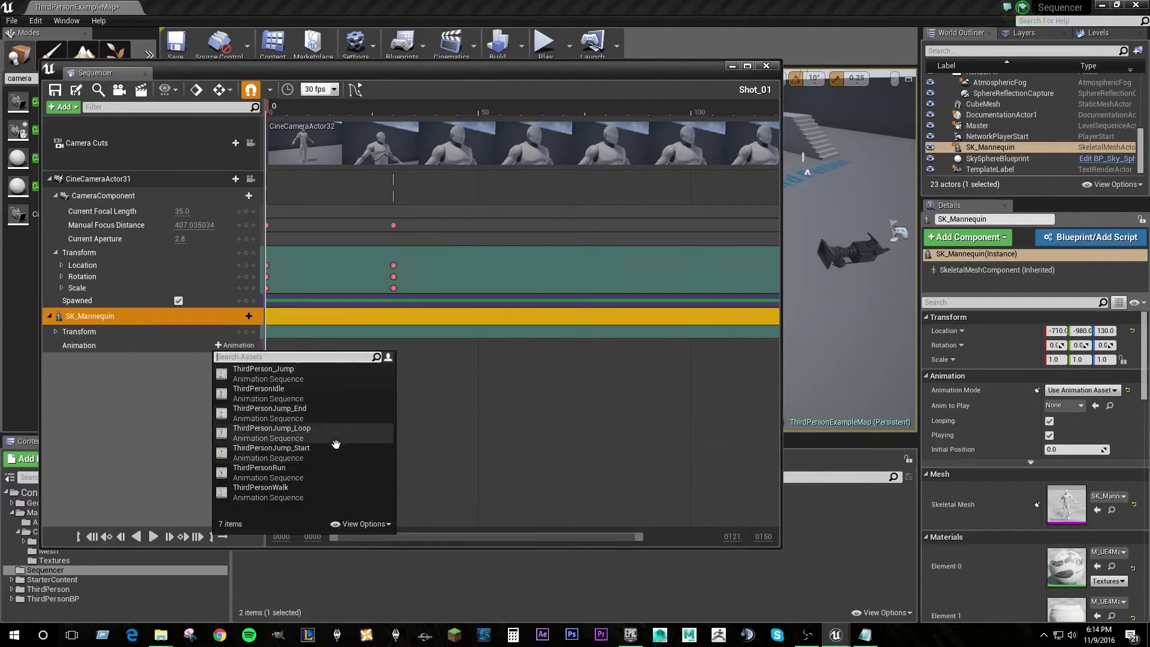
mouse_move(294, 414)
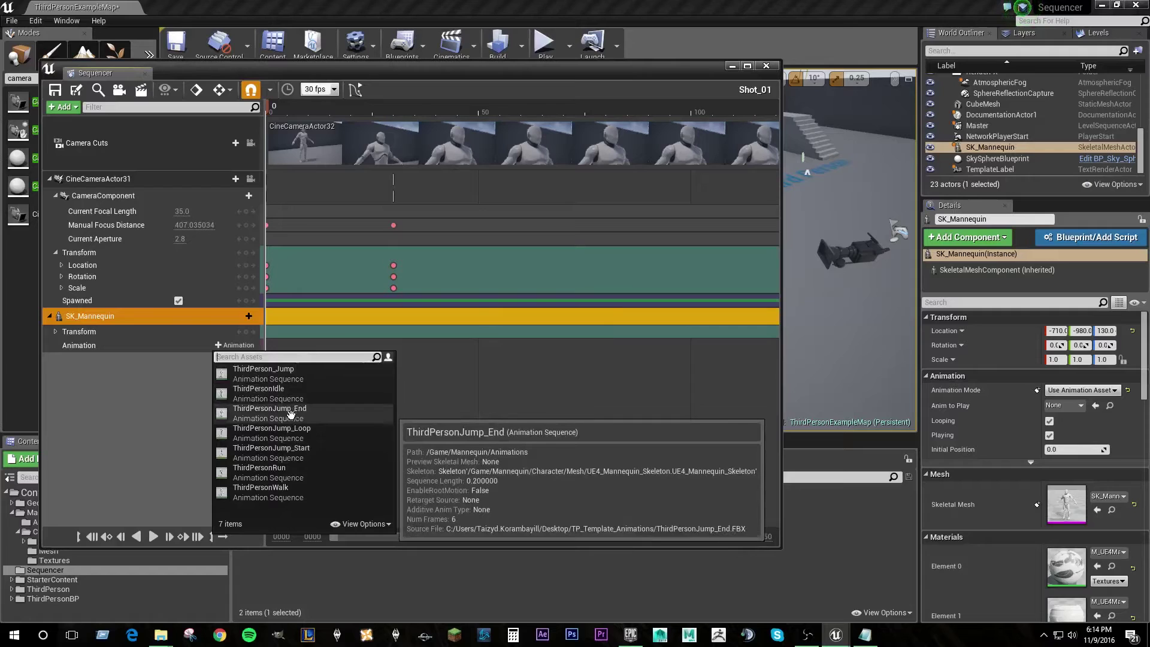
mouse_move(234, 397)
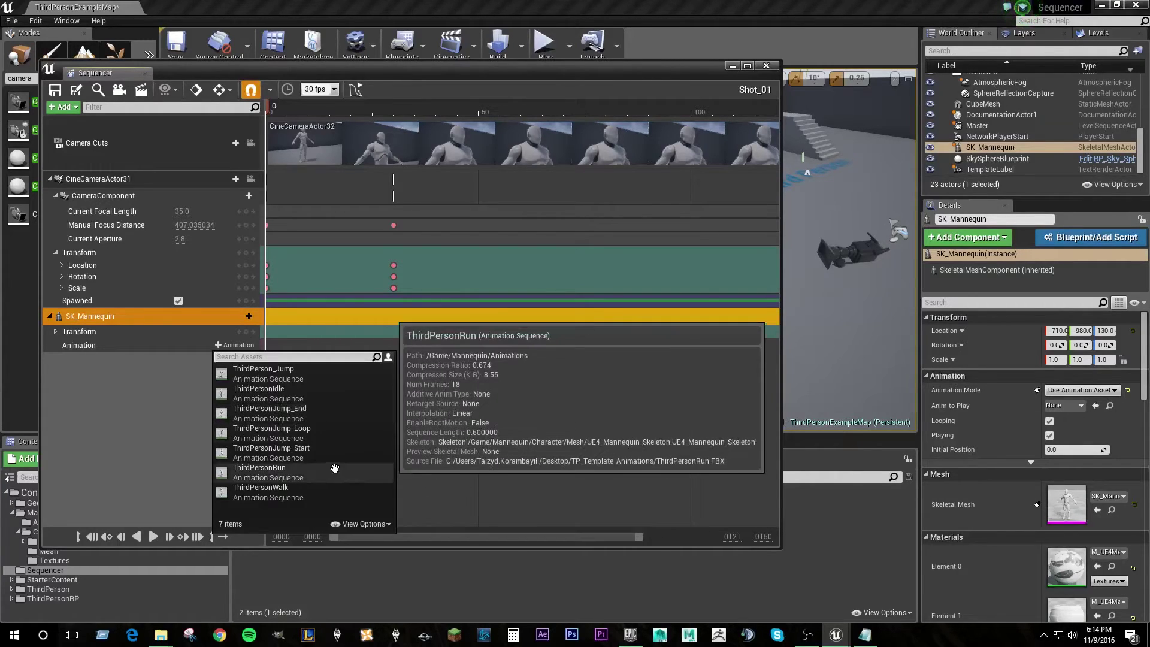
mouse_move(222, 372)
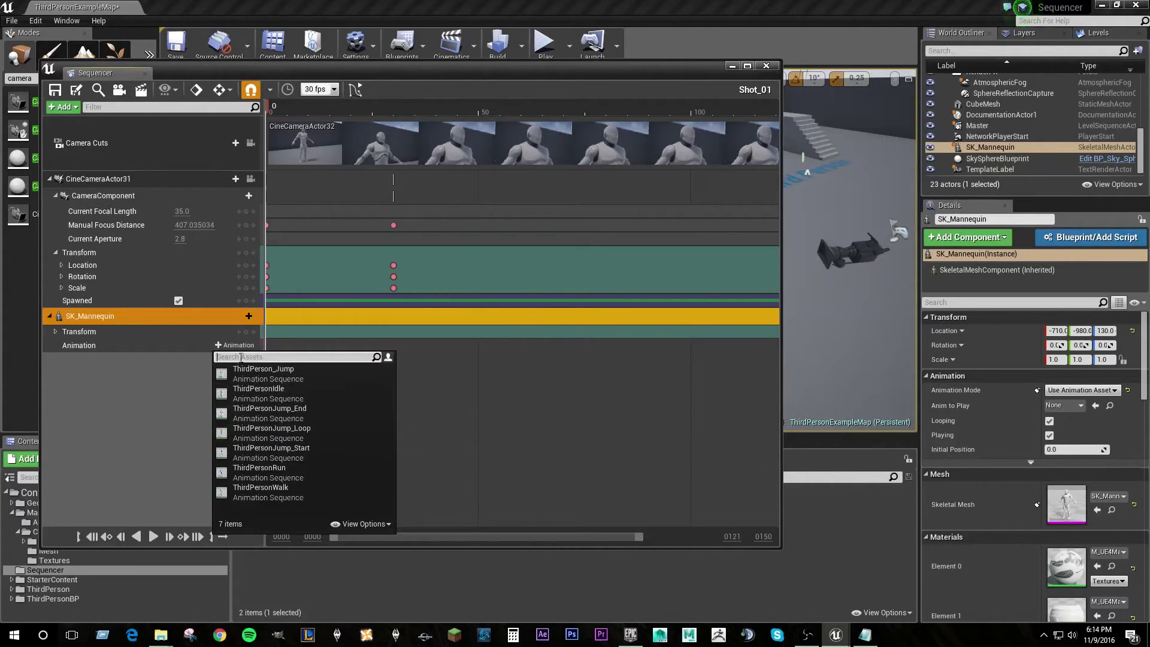
mouse_move(328, 458)
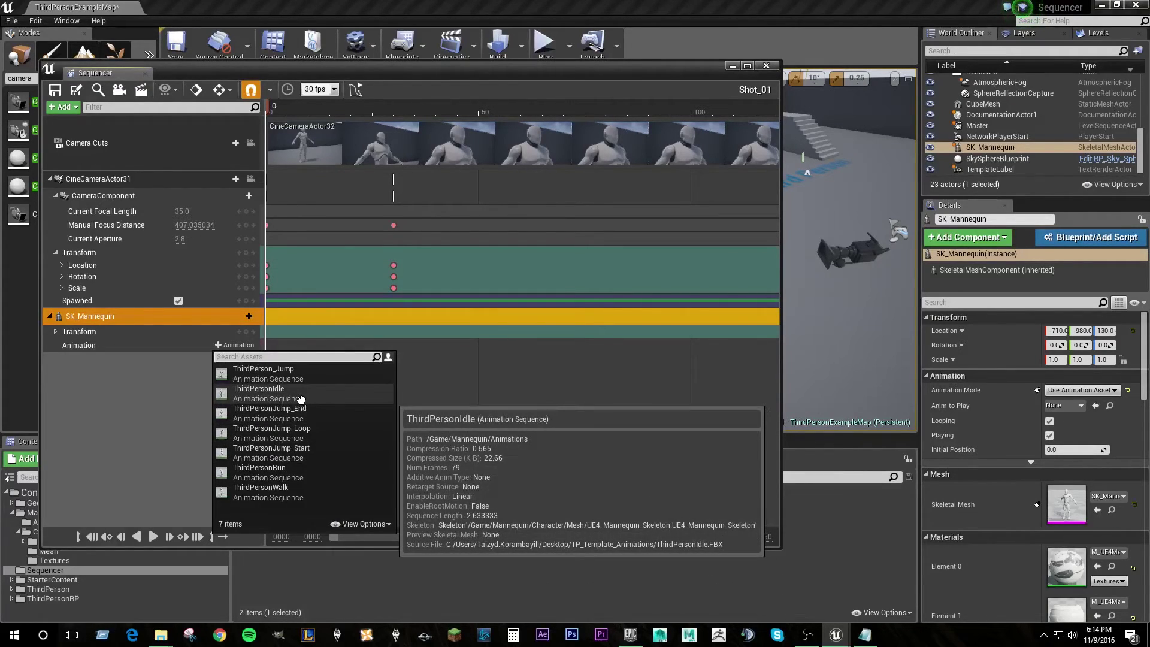
left_click(270, 393)
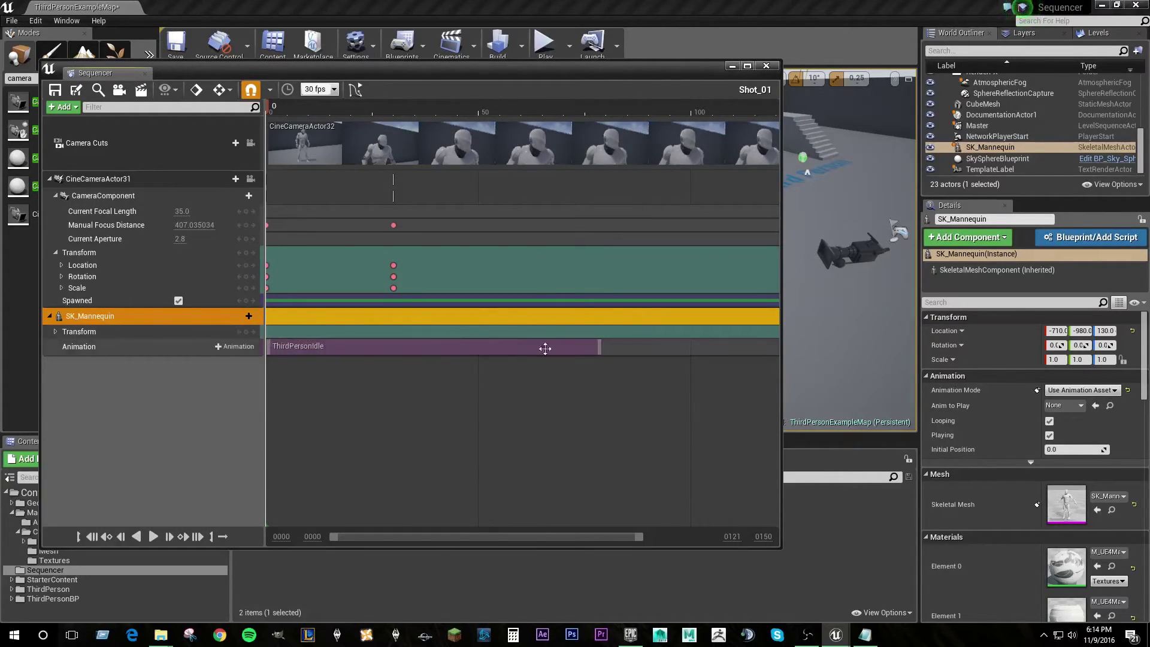
Move the Sequencer window off the viewports, play the shot from frame 0 to about frame 75, and bring the window back
left_click_drag(381, 74, 1149, 122)
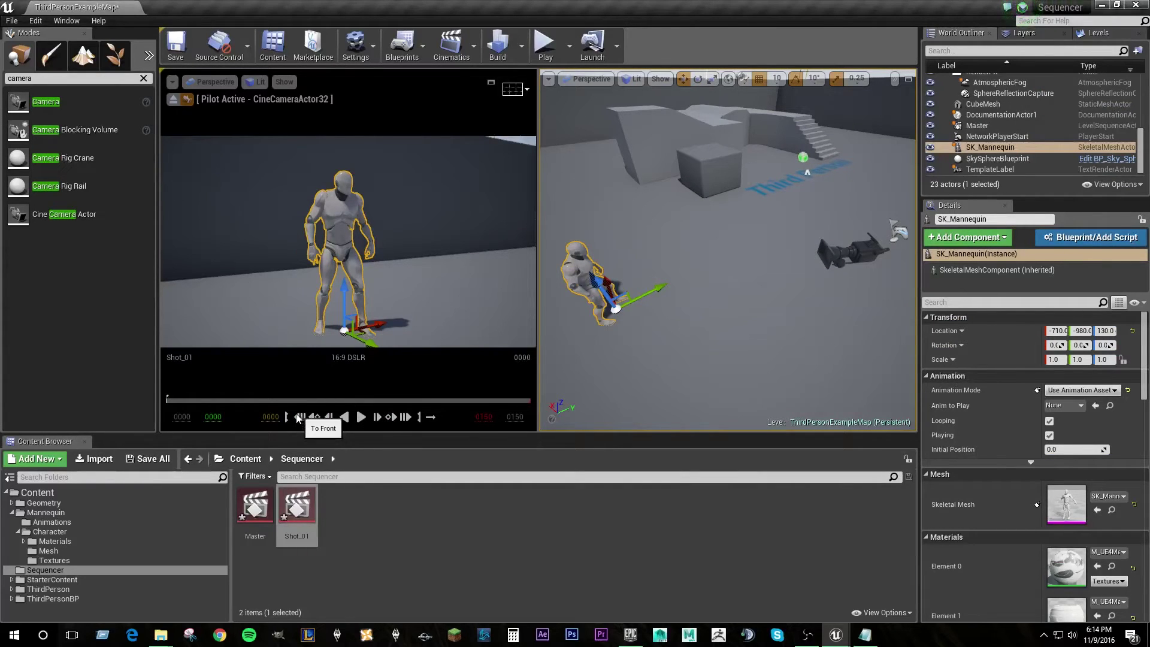
left_click(361, 417)
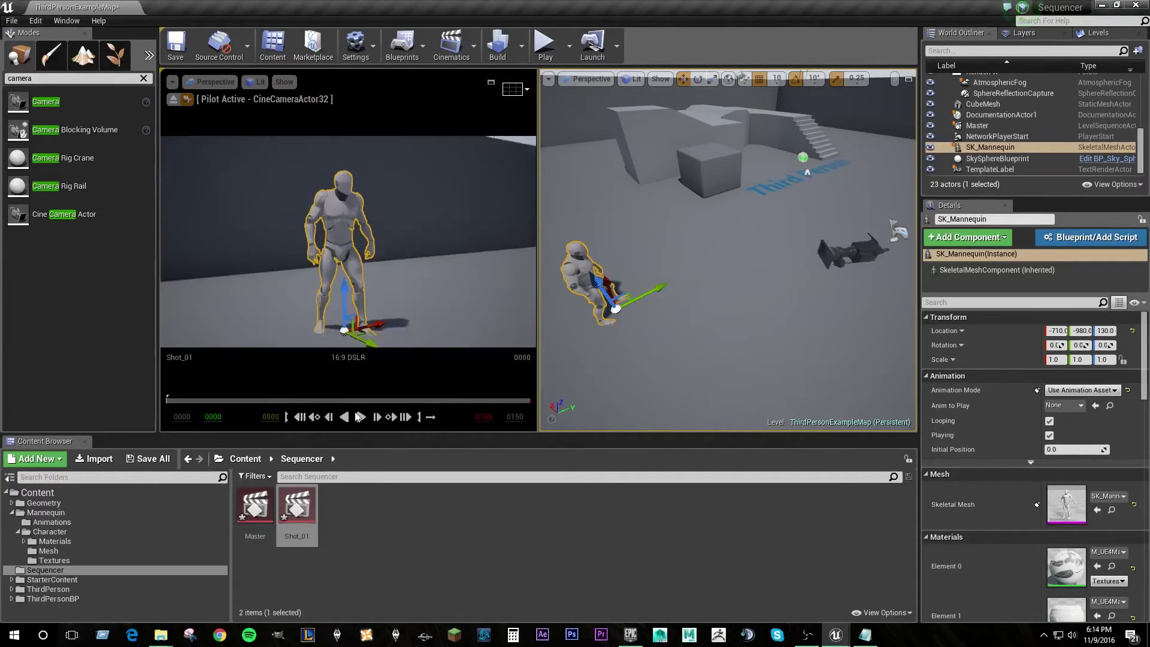
left_click(361, 417)
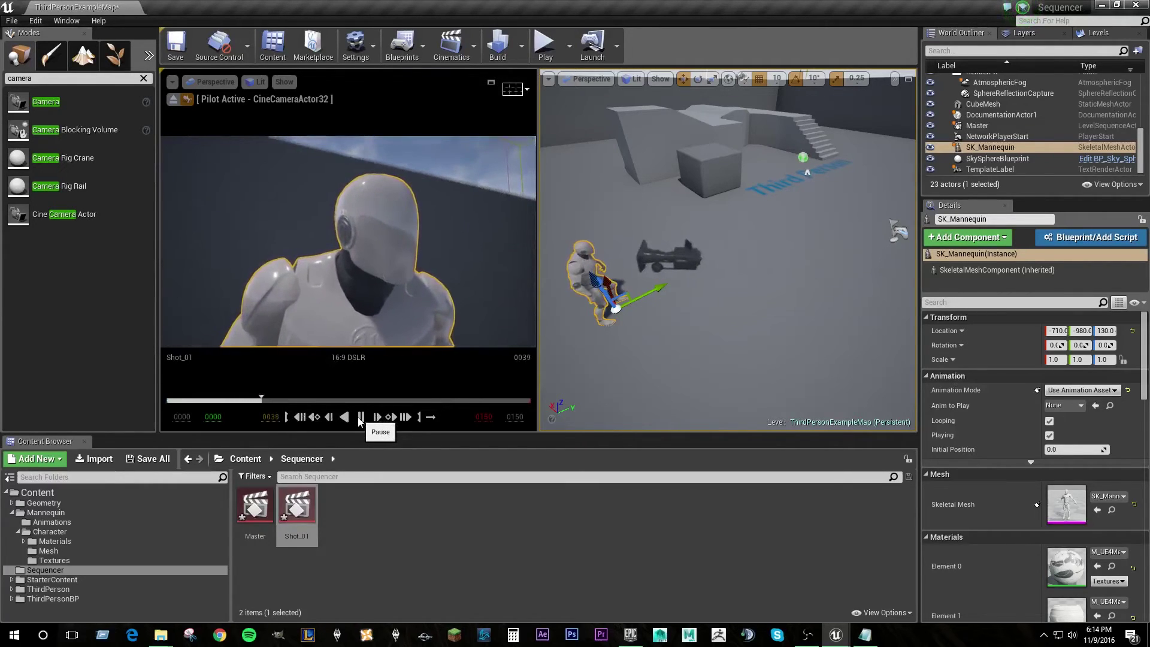
left_click(361, 417)
left_click_drag(1149, 170, 315, 95)
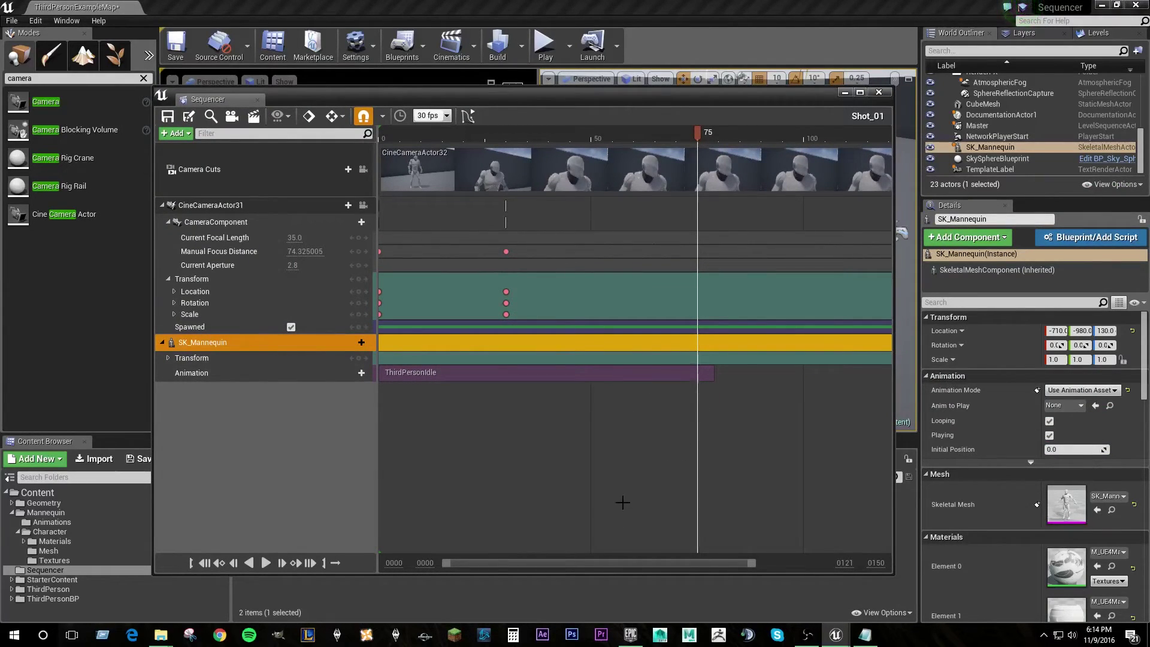
Try extending the mannequin's ThirdPersonIdle clip to about frame 129 and further to about frame 143, and undo the resizing
scroll(567, 454, "down", 3, "ctrl")
scroll(567, 455, "up", 3, "ctrl")
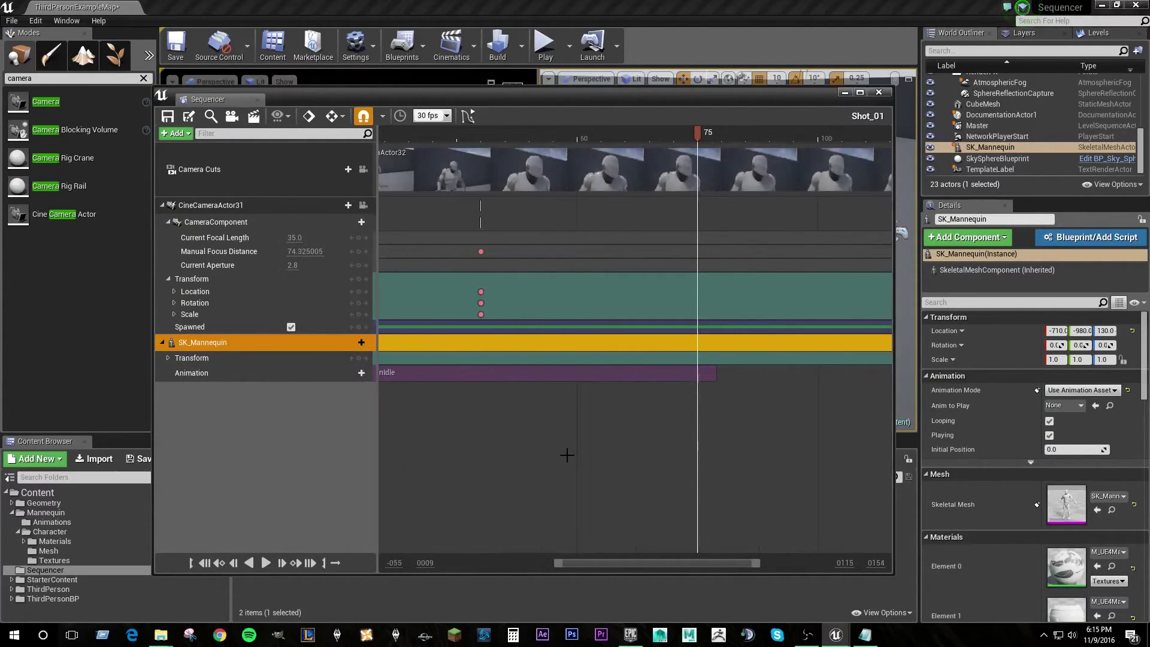
scroll(567, 455, "down", 1, "ctrl")
left_click_drag(616, 563, 647, 563)
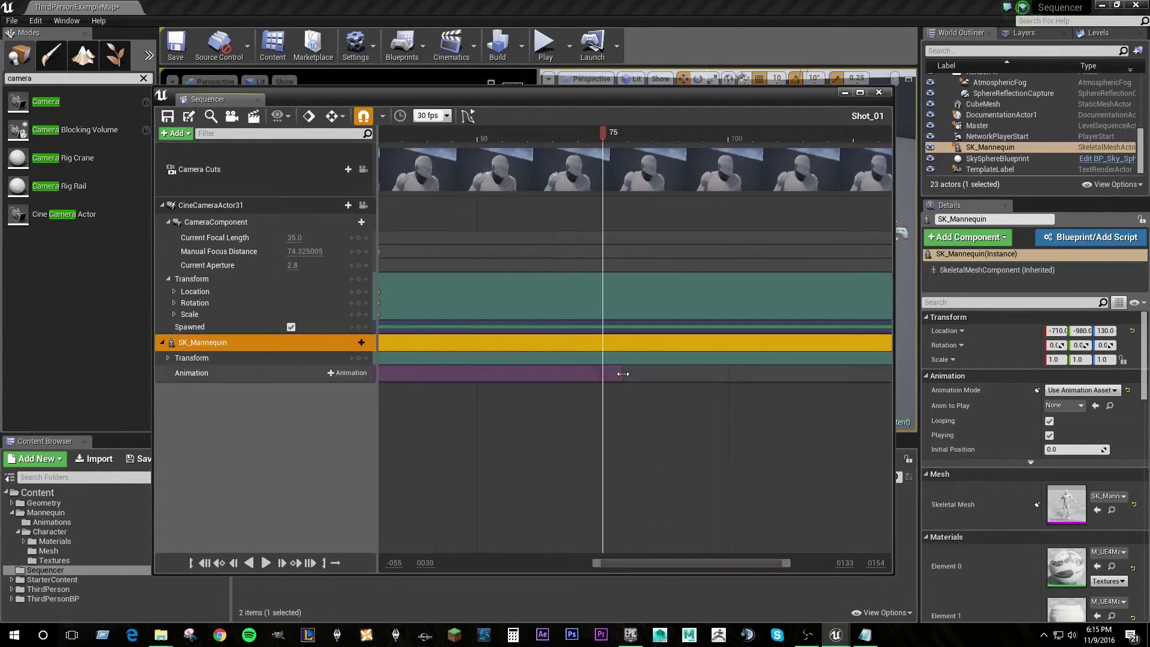
left_click_drag(621, 373, 872, 373)
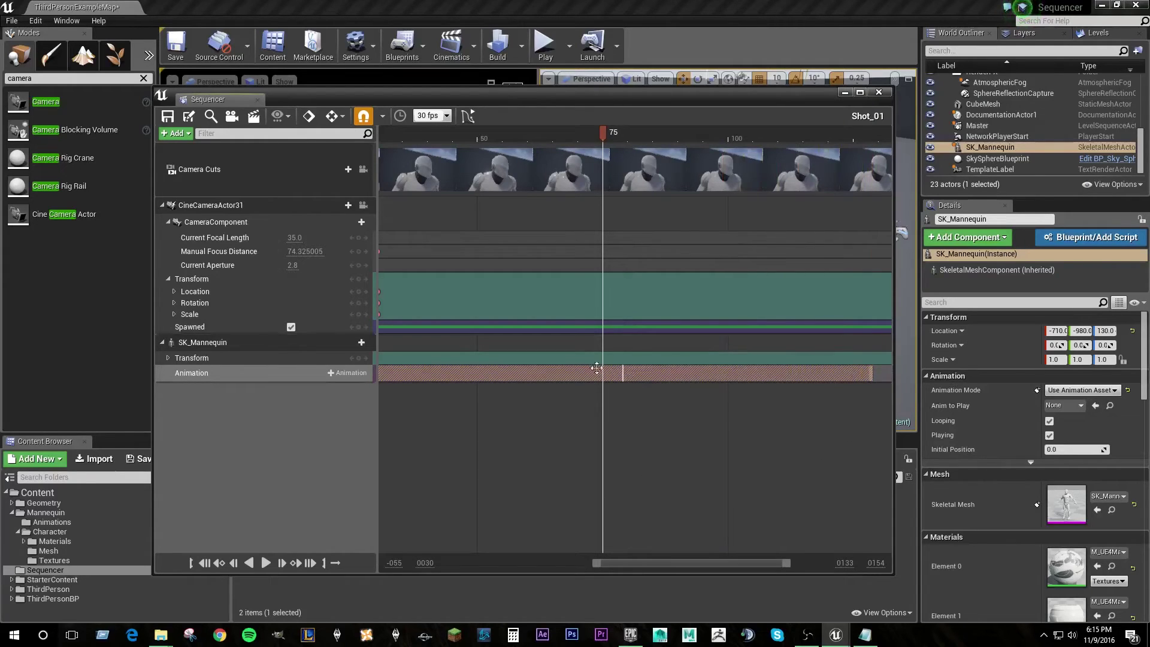
left_click_drag(610, 567, 653, 563)
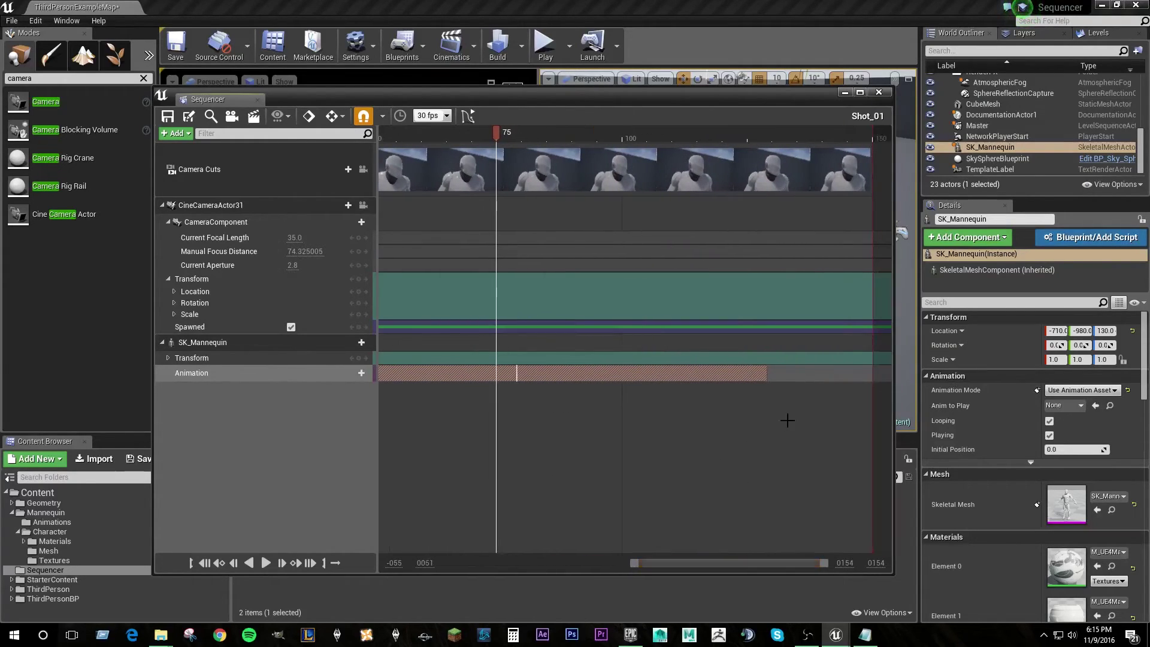
left_click_drag(766, 372, 837, 372)
key("ctrl+z")
key("ctrl+z")
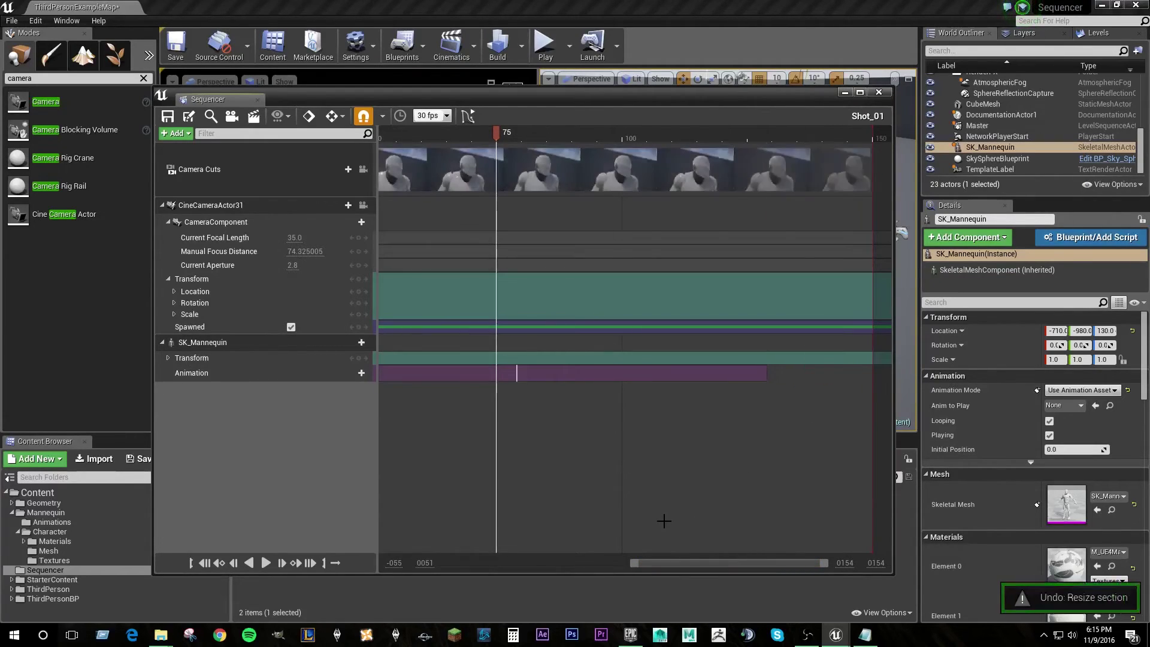
left_click_drag(696, 570, 586, 559)
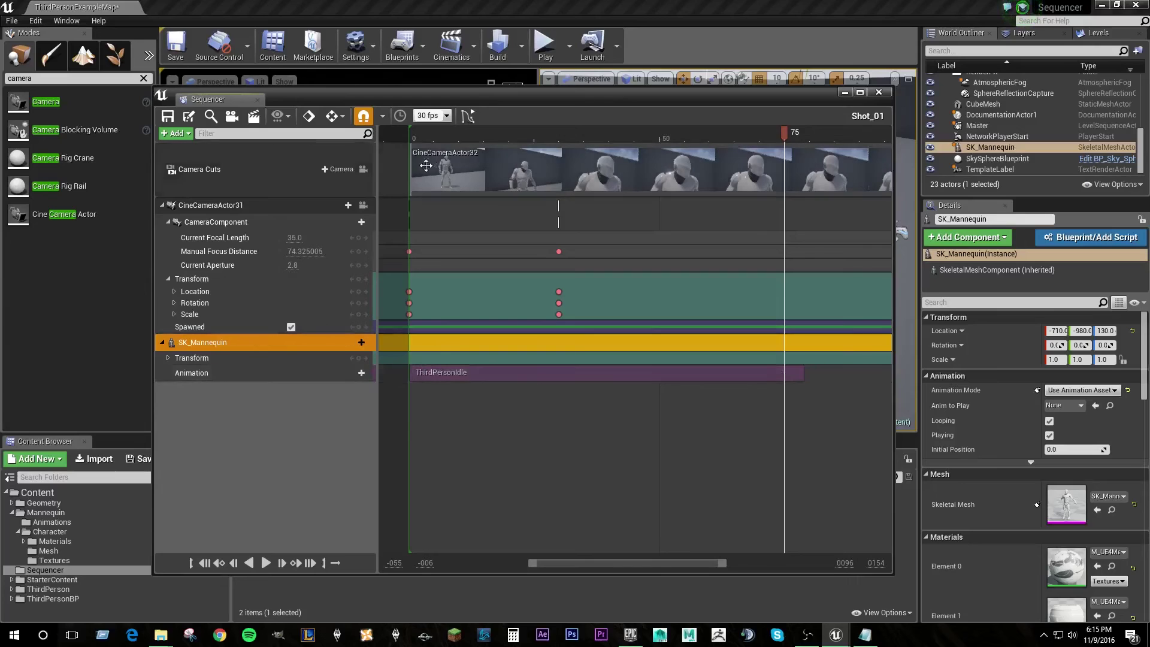
Scrub the playhead back to frame 4 and dock the Sequencer window beside the Content Browser
key("space")
left_click_drag(745, 157, 645, 180)
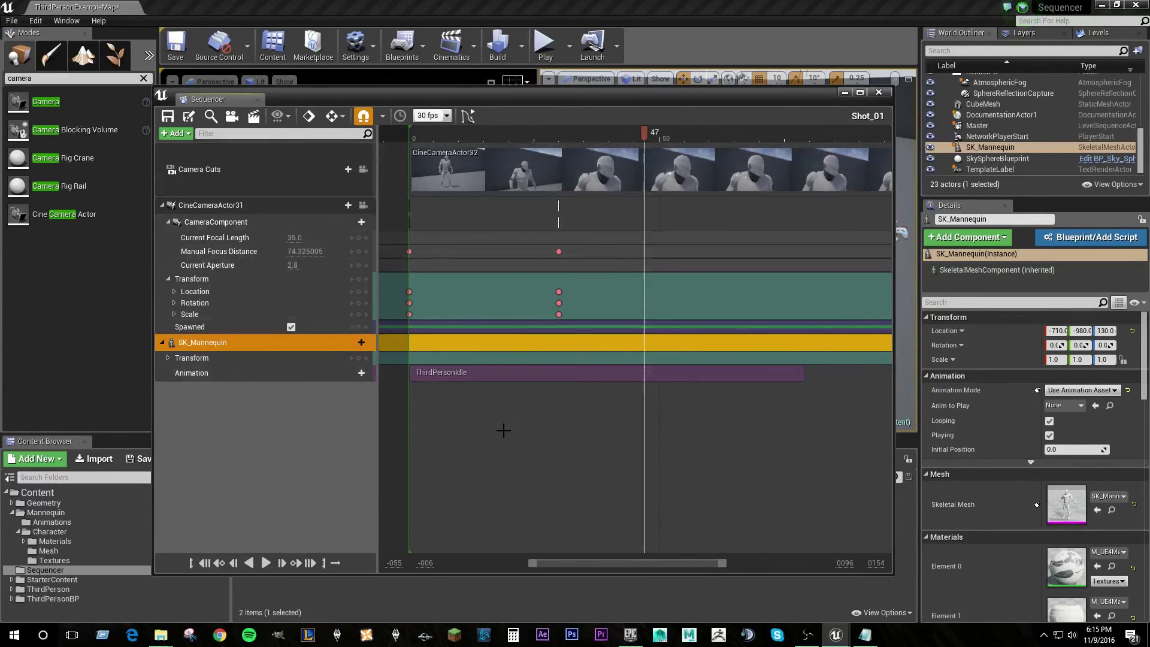
left_click_drag(645, 139, 429, 141)
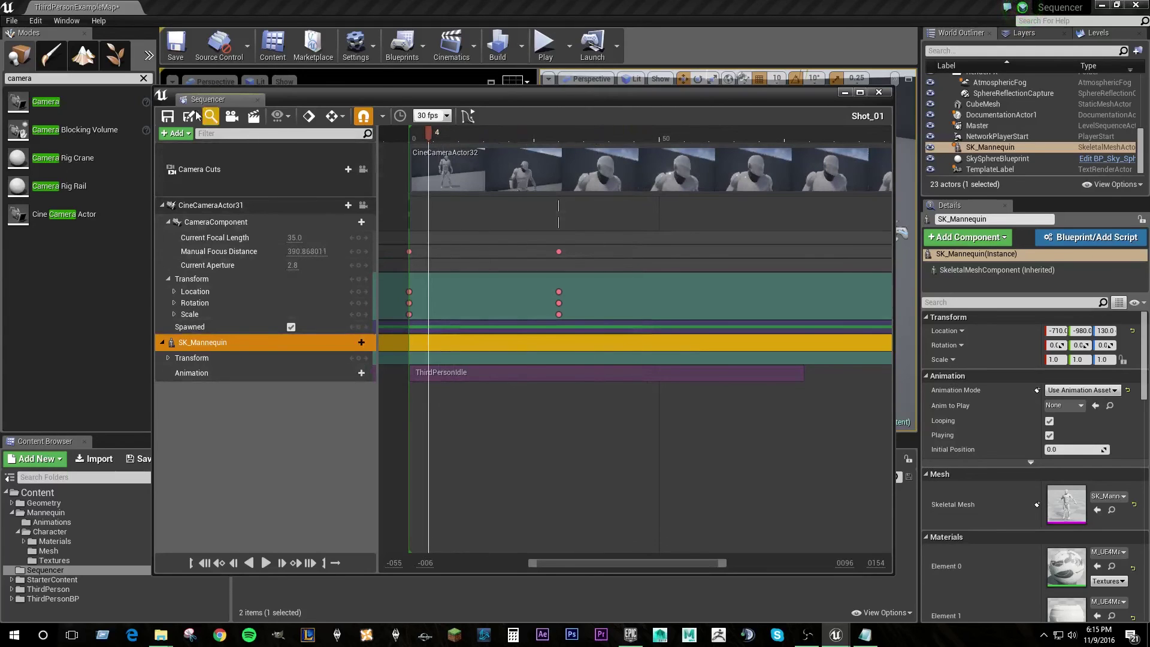
left_click_drag(208, 99, 233, 480)
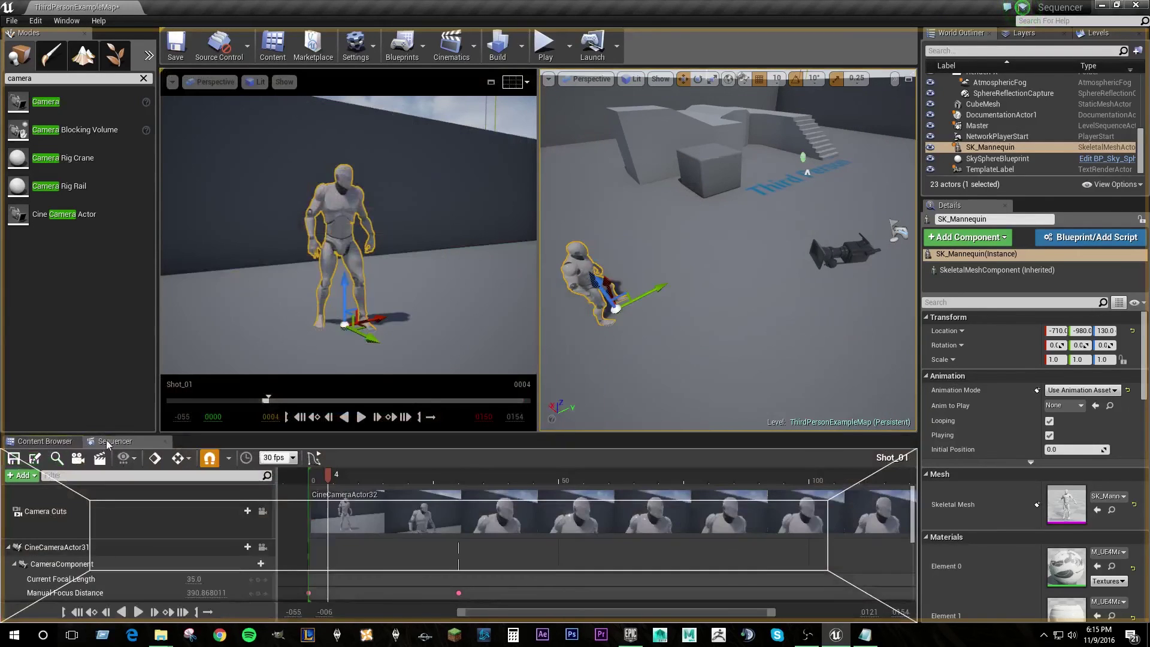